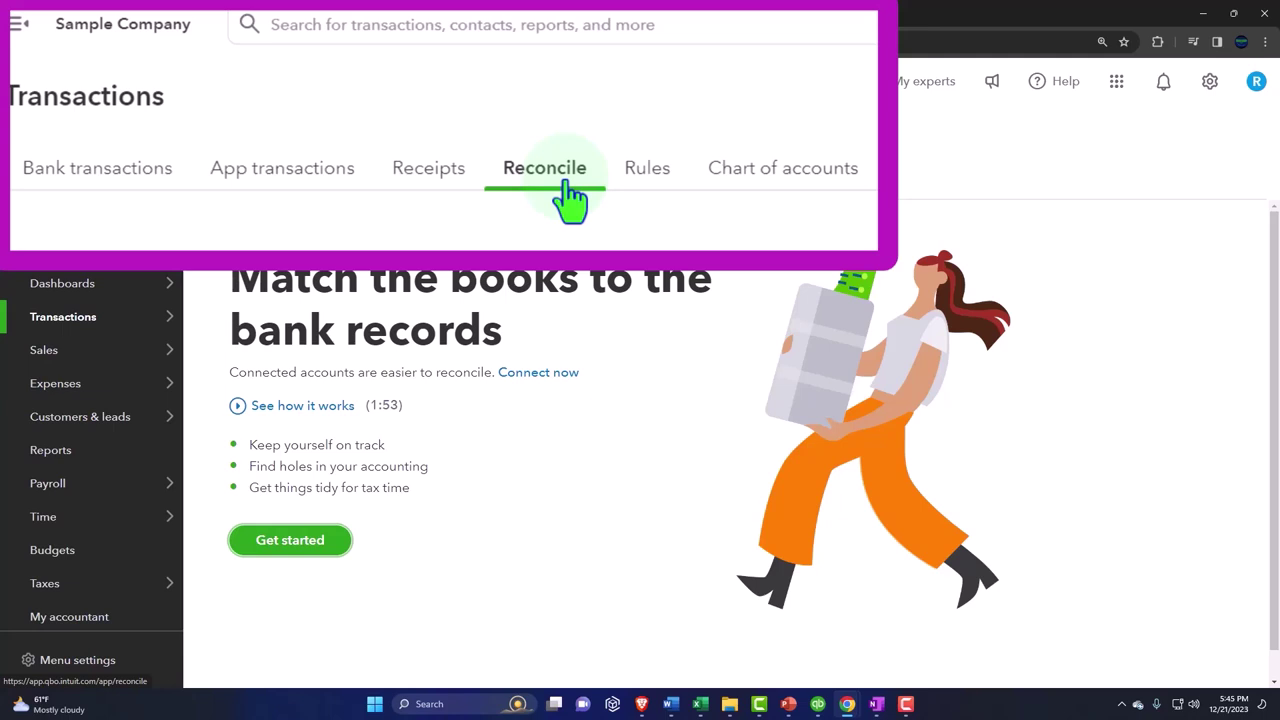
# Open the Transactions Rules page with its sample Home Depot money-out rule.
pyautogui.click(650, 183)
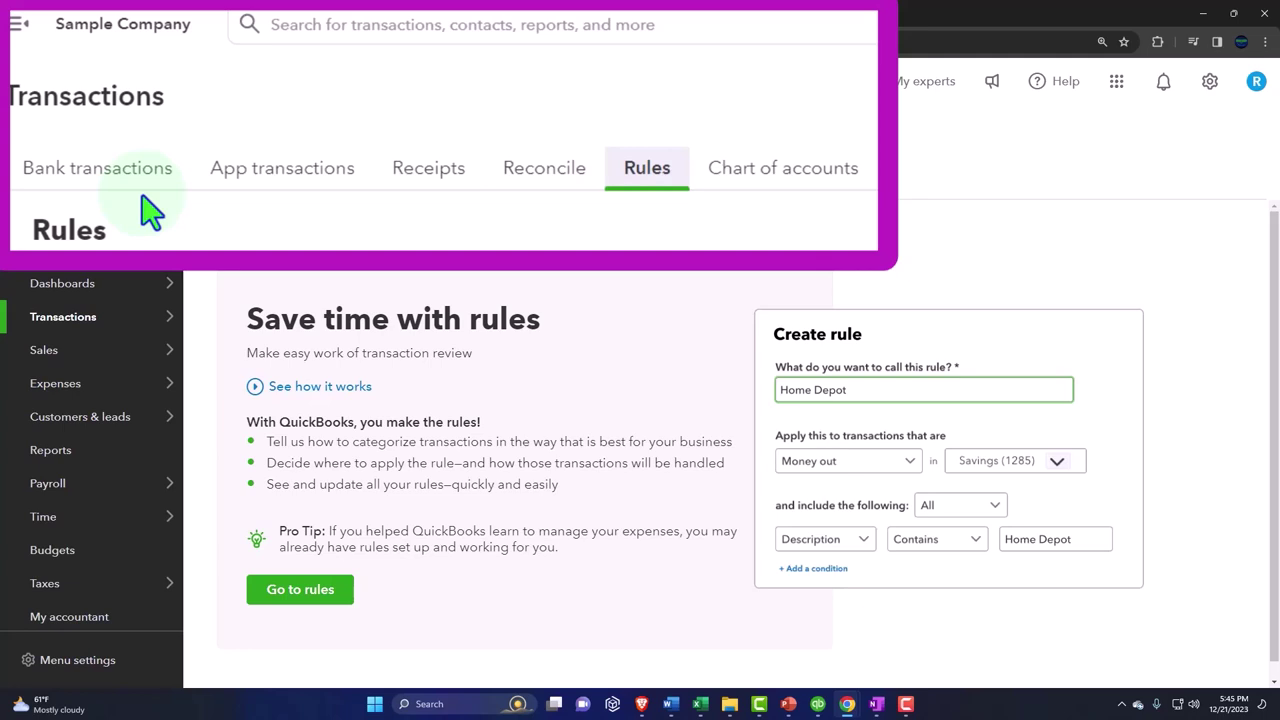
# Browse the Chart of accounts types and balances, then go to the Get things done dashboard.
pyautogui.click(763, 197)
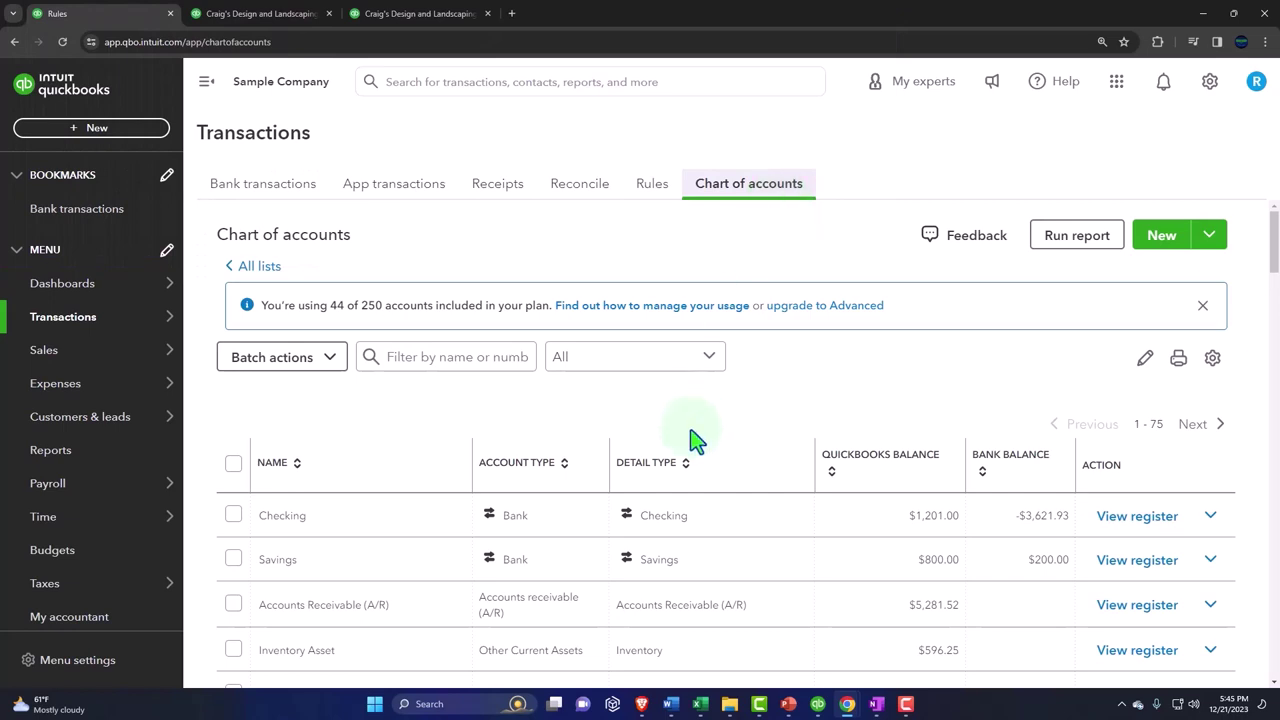
pyautogui.scroll(-3, 695, 440)
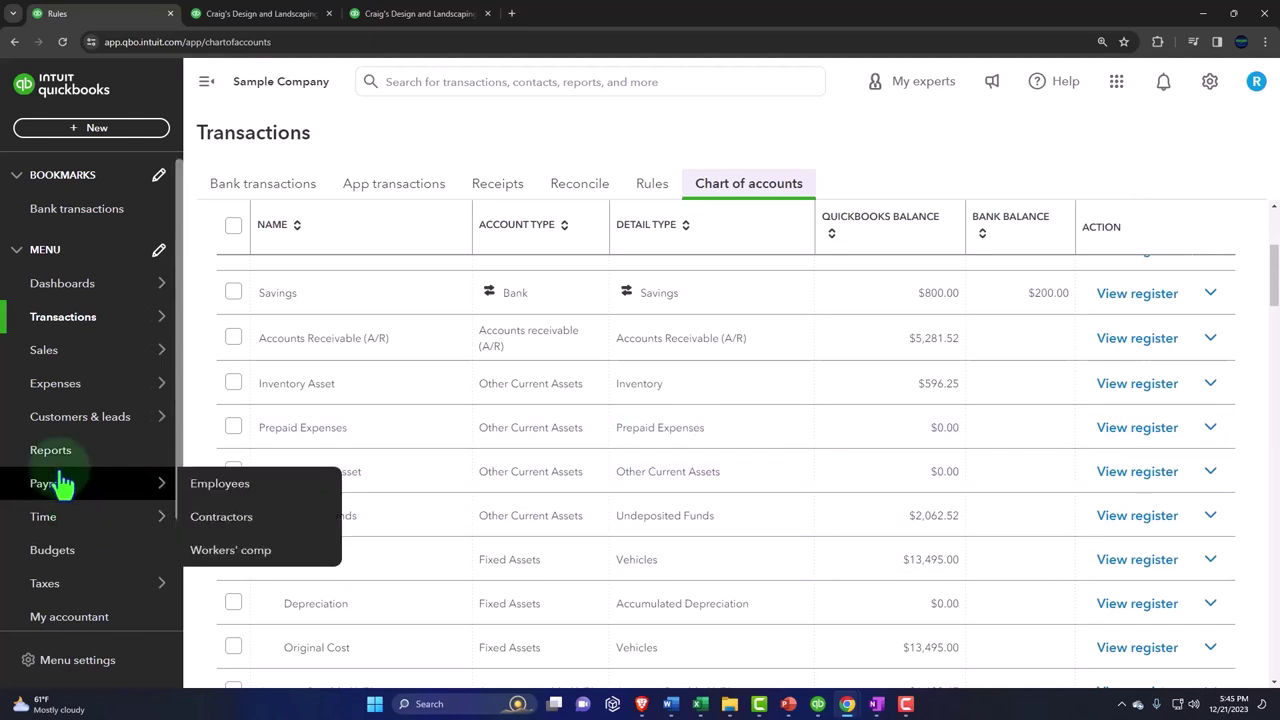
pyautogui.click(62, 292)
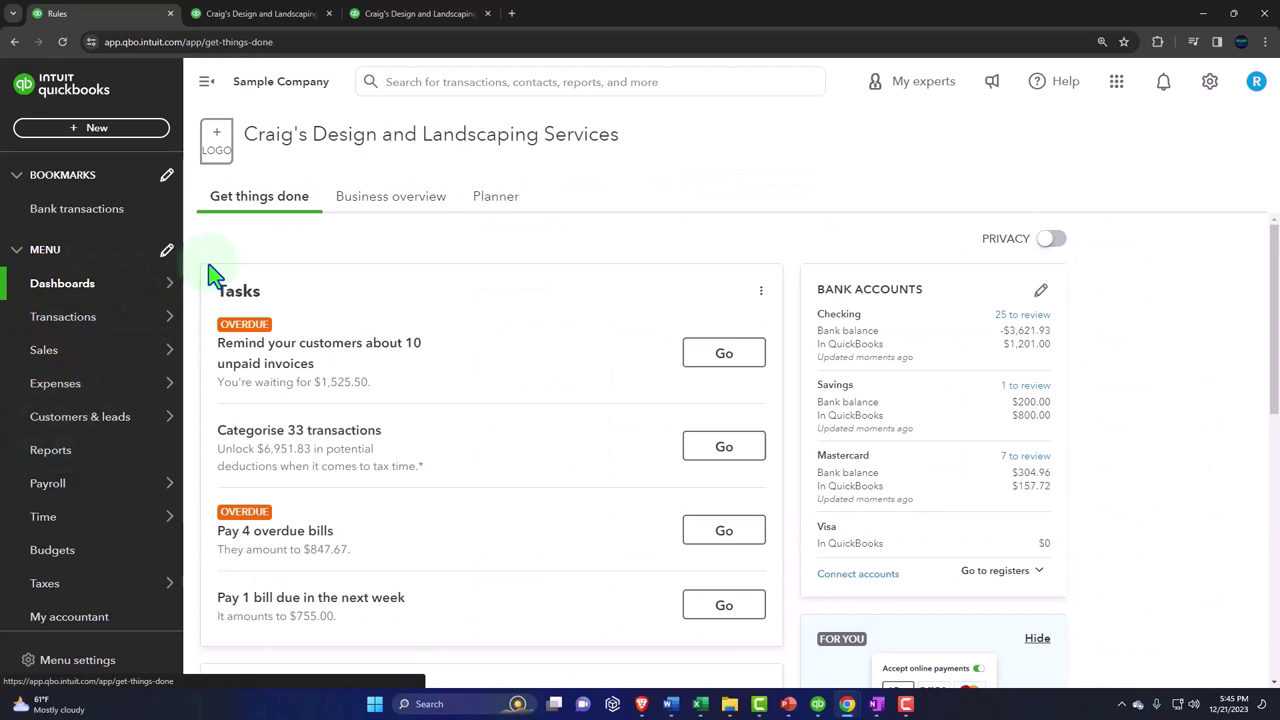
# Scroll the Get things done tasks and Quick actions, then bring up the OneNote QuickBooks Flow Chart.
pyautogui.scroll(-2, 508, 352)
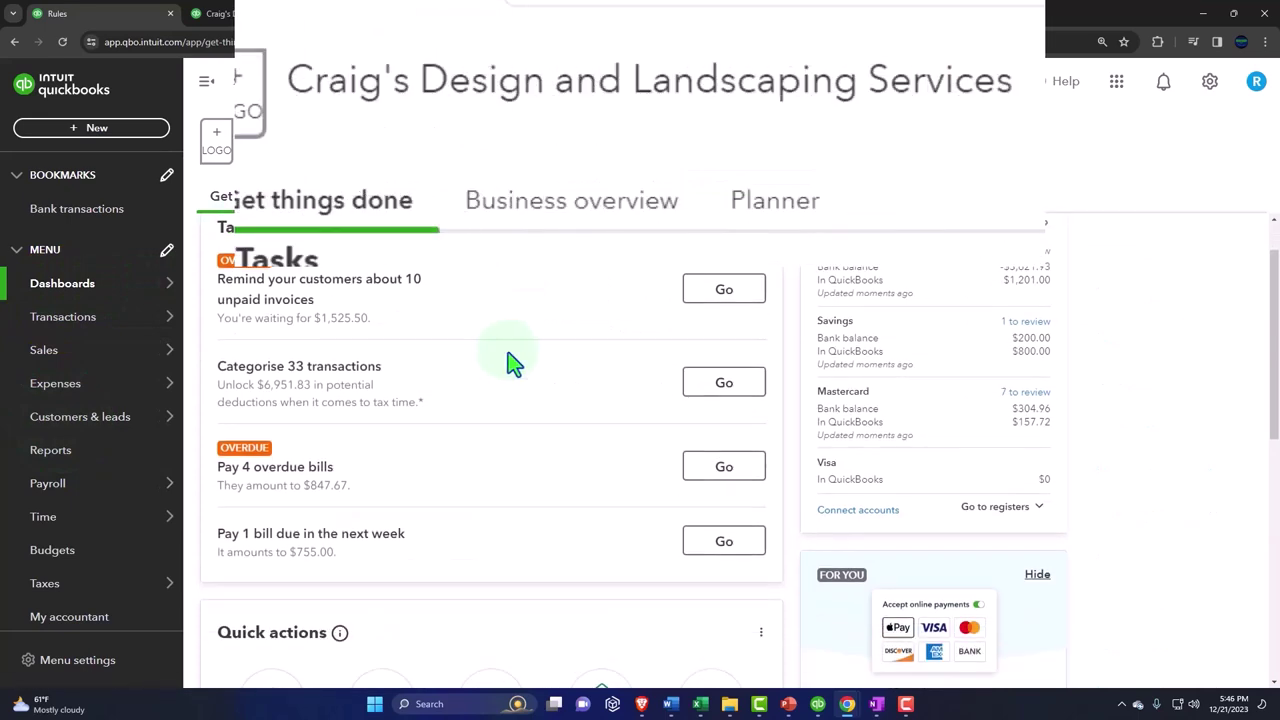
pyautogui.scroll(-4, 508, 352)
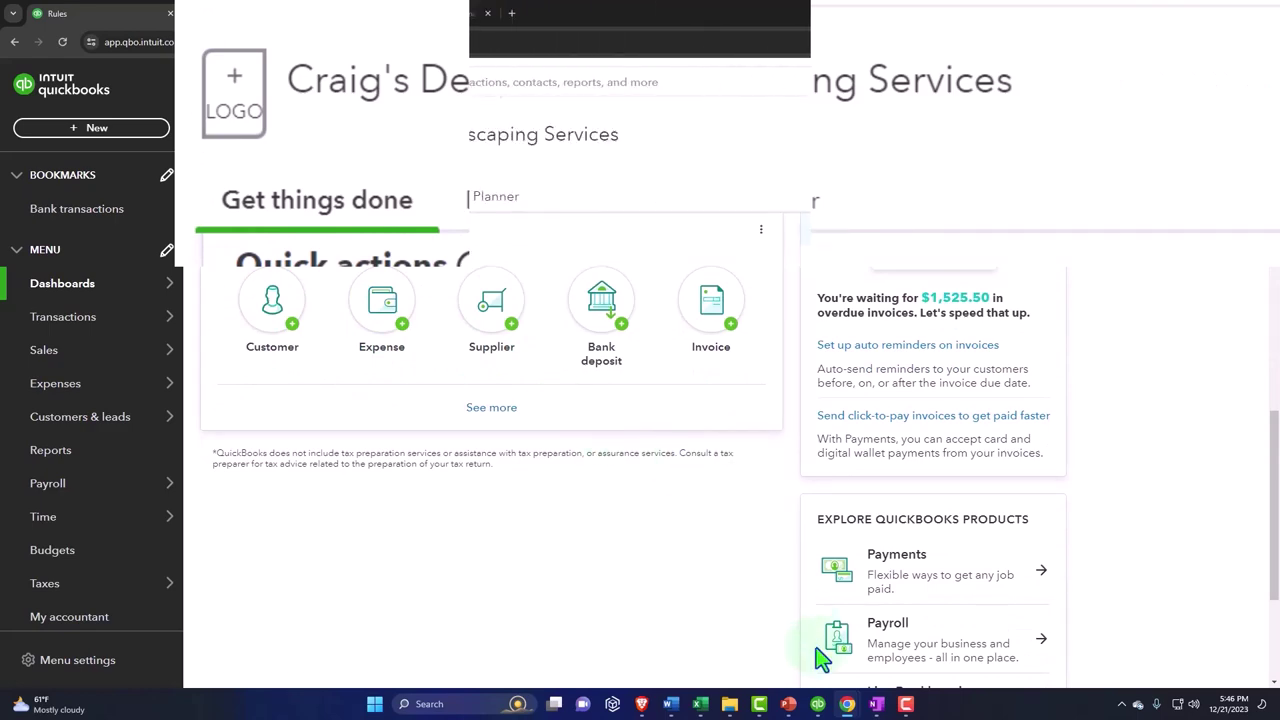
pyautogui.click(876, 704)
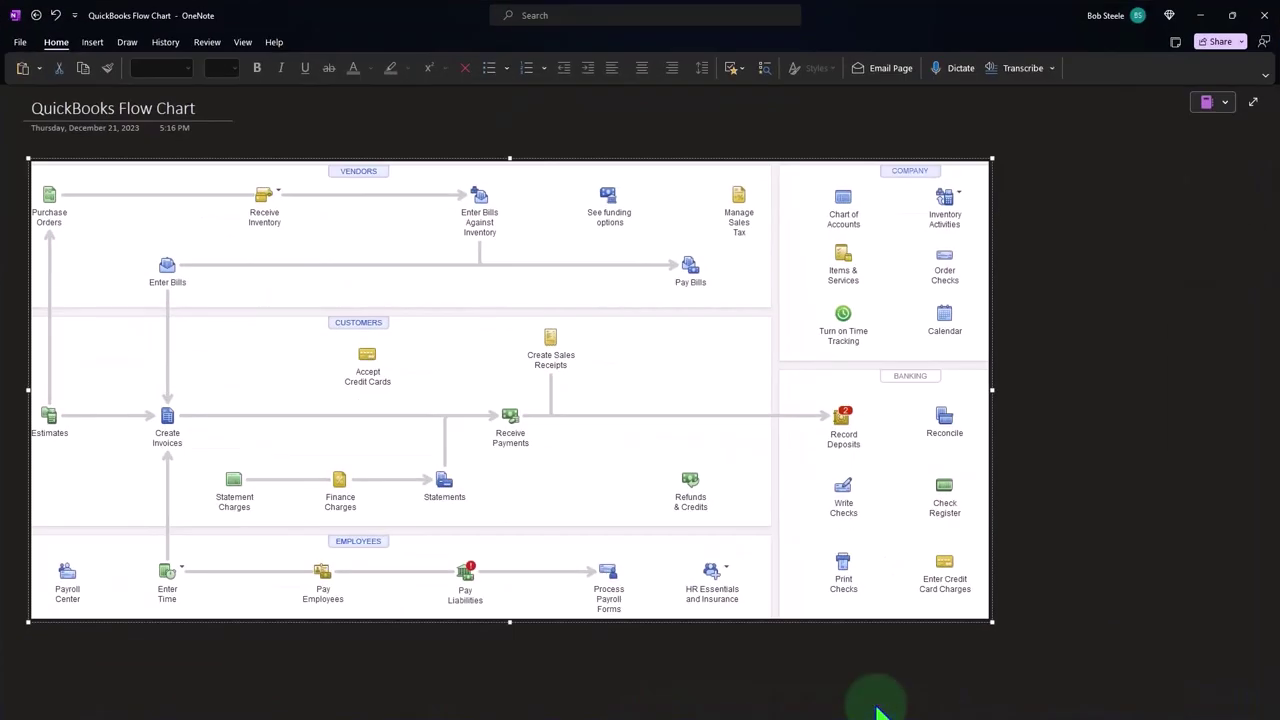
# Return from OneNote and scroll the Business overview profit & loss, expenses, invoices and sales cards.
pyautogui.click(1200, 15)
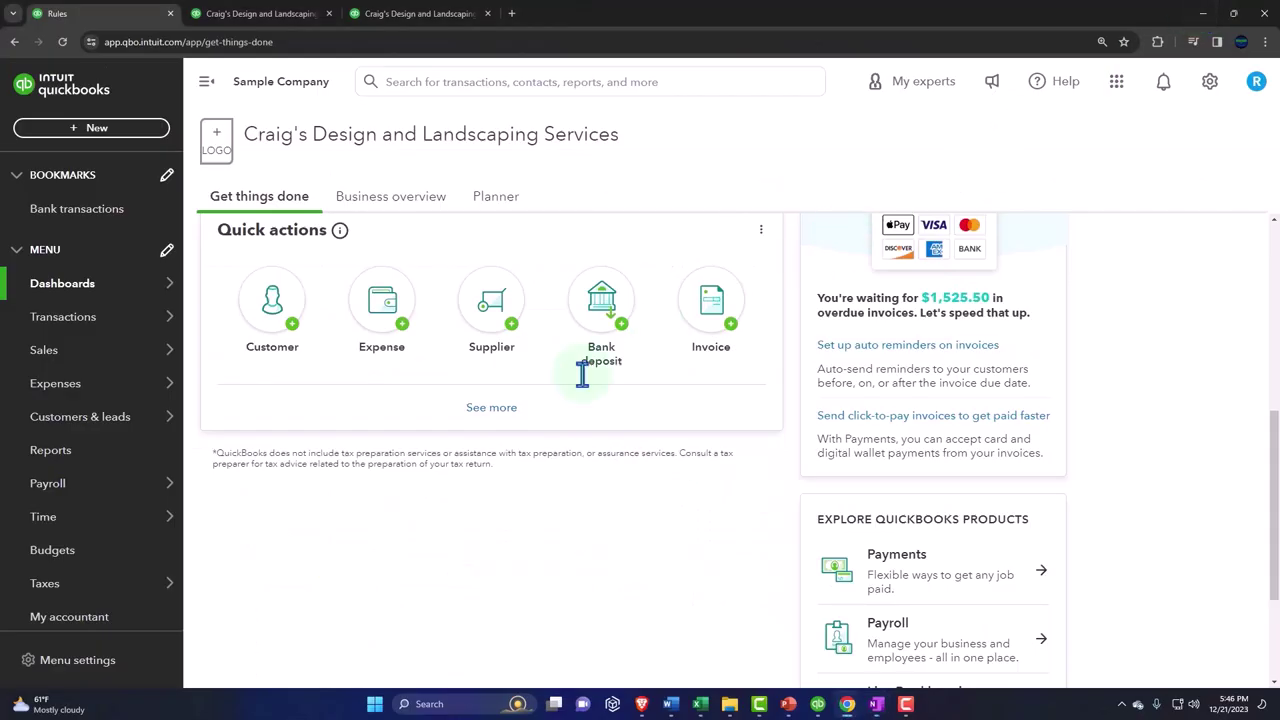
pyautogui.scroll(2, 398, 430)
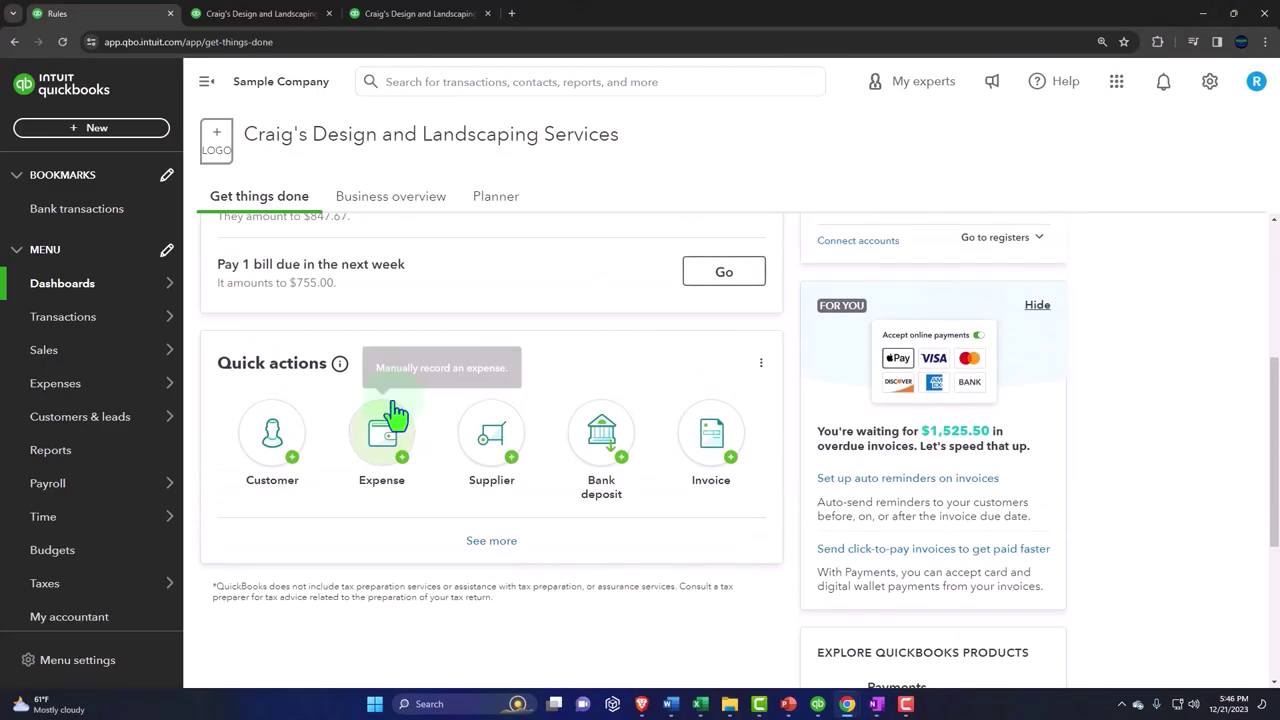
pyautogui.click(389, 202)
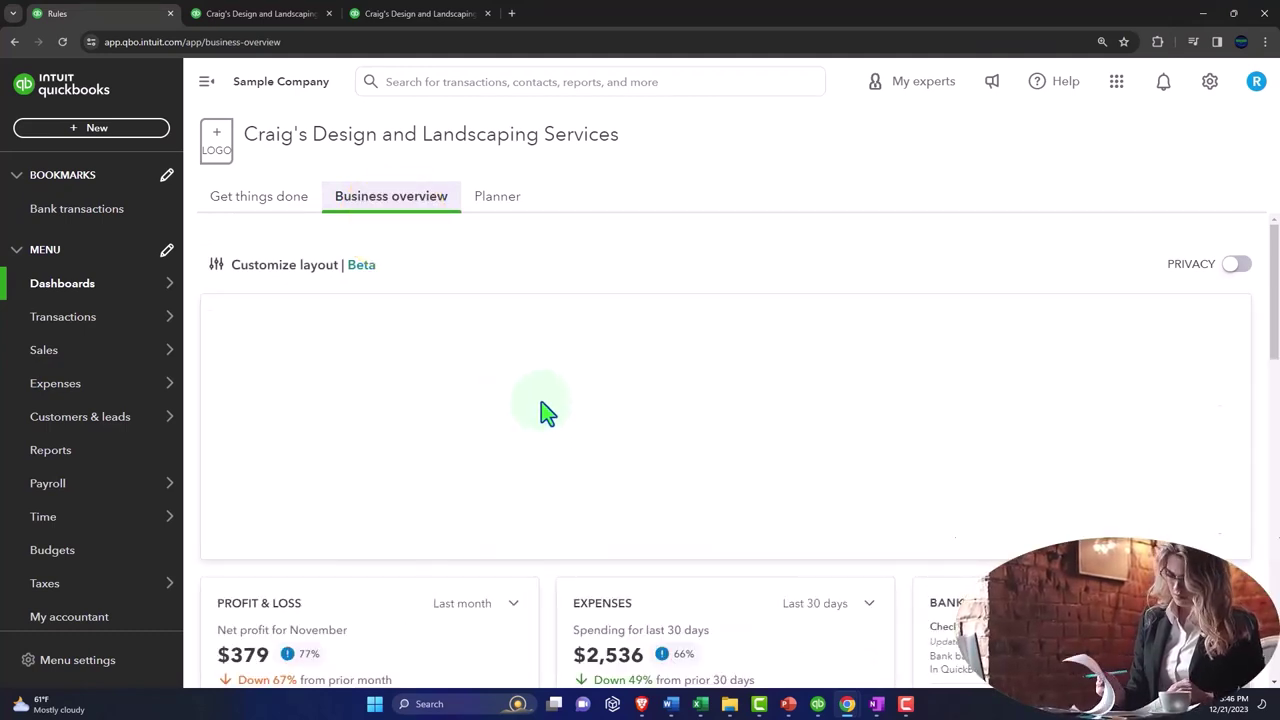
pyautogui.scroll(-3, 541, 401)
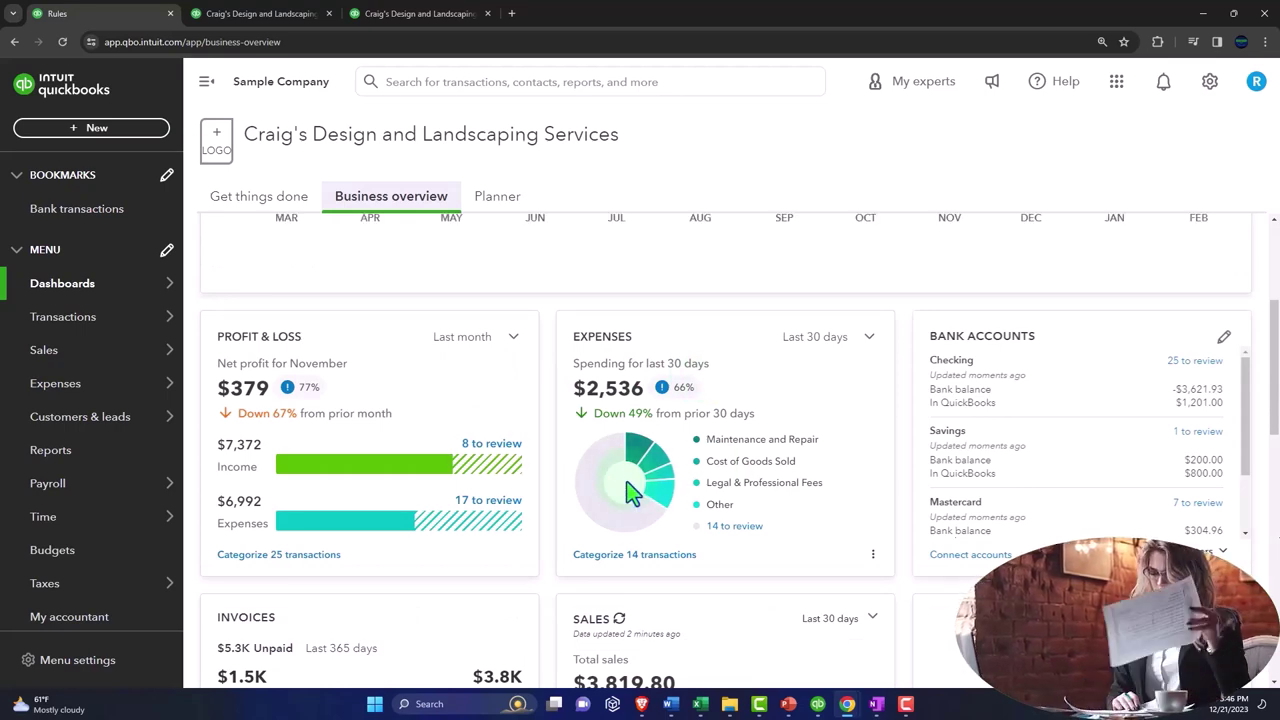
pyautogui.scroll(-2, 630, 490)
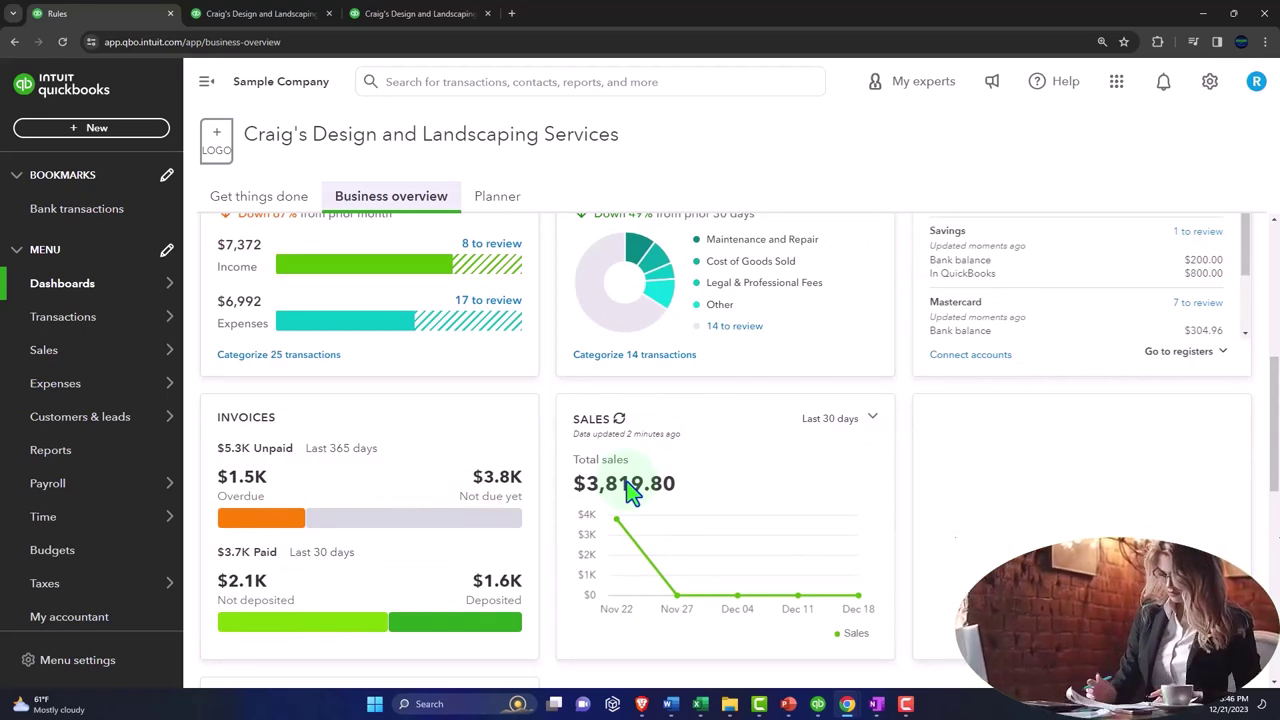
pyautogui.scroll(3, 628, 490)
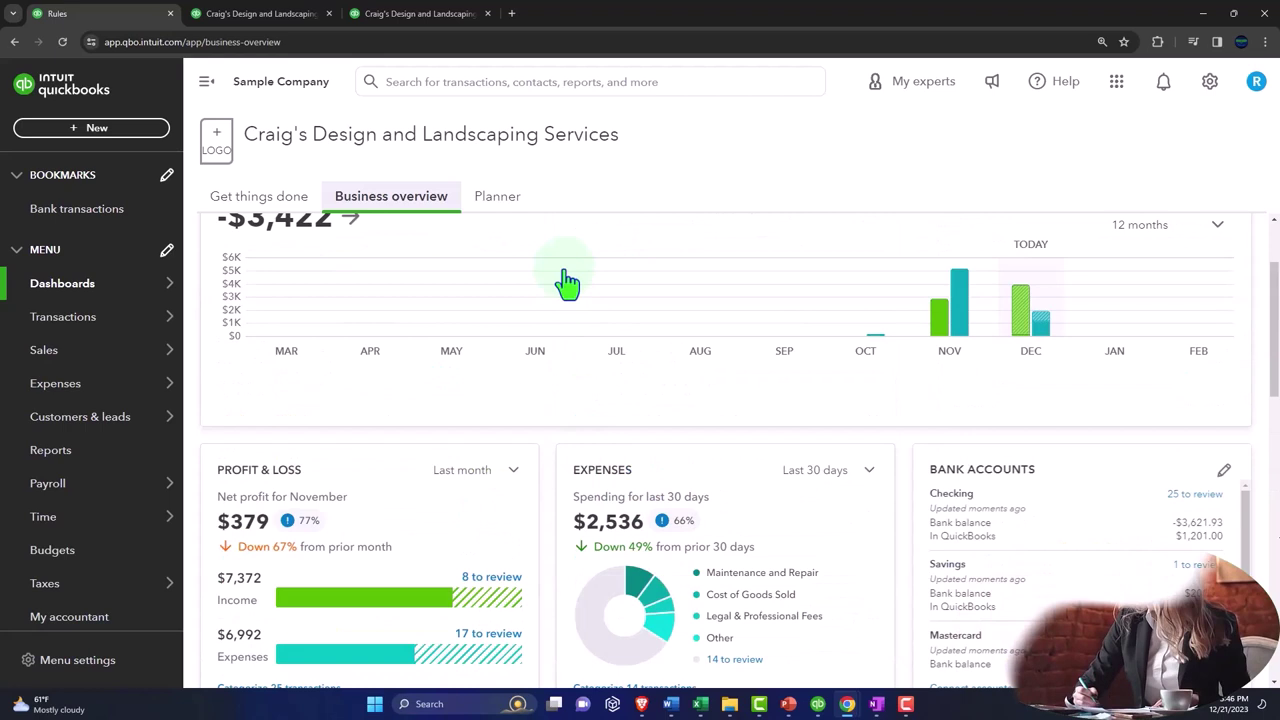
# Show the Planner tab's Cash flow planner introduction under Dashboards.
pyautogui.click(498, 200)
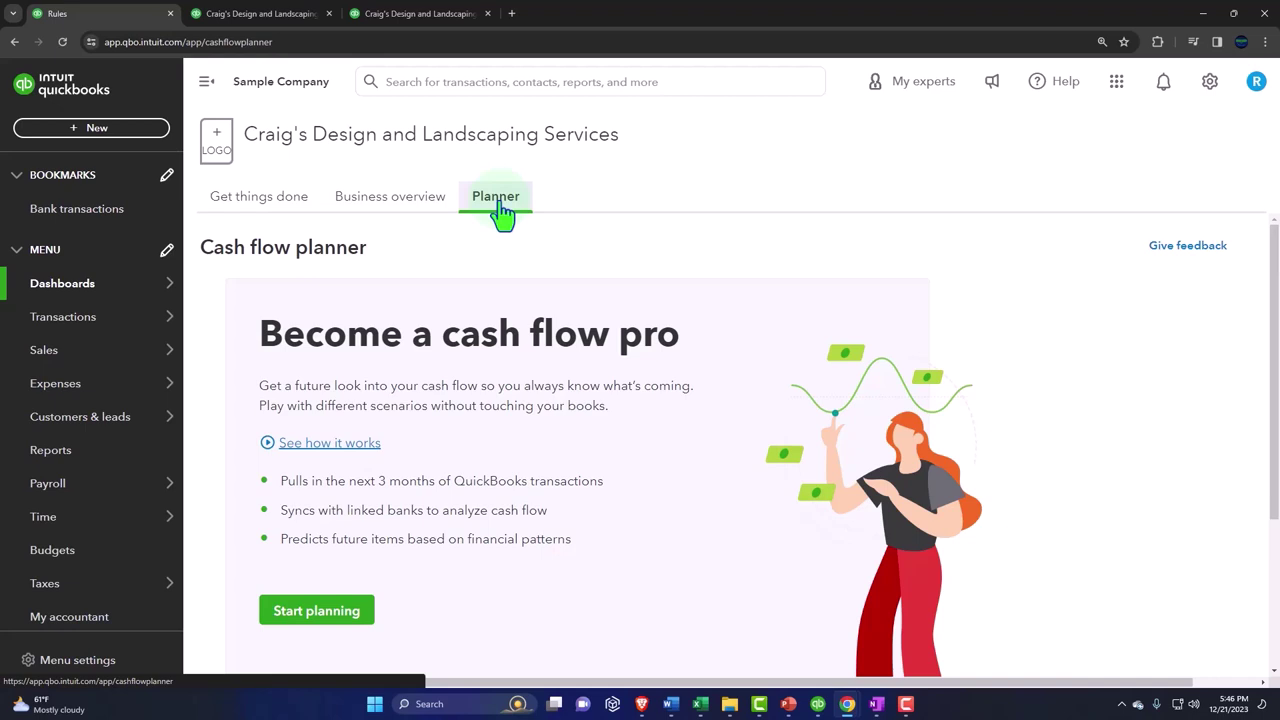
pyautogui.click(502, 215)
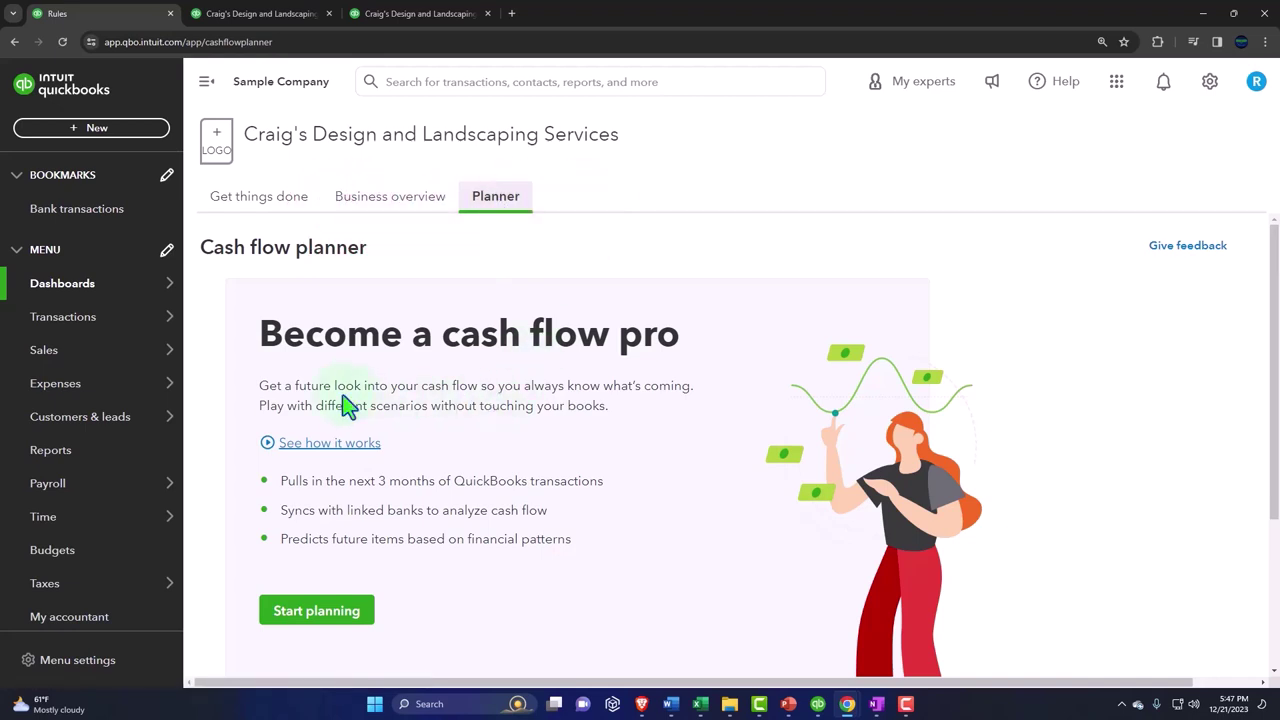
# Pass through Chart of accounts and Products and Services to the Expenses page, last 12 months.
pyautogui.click(90, 336)
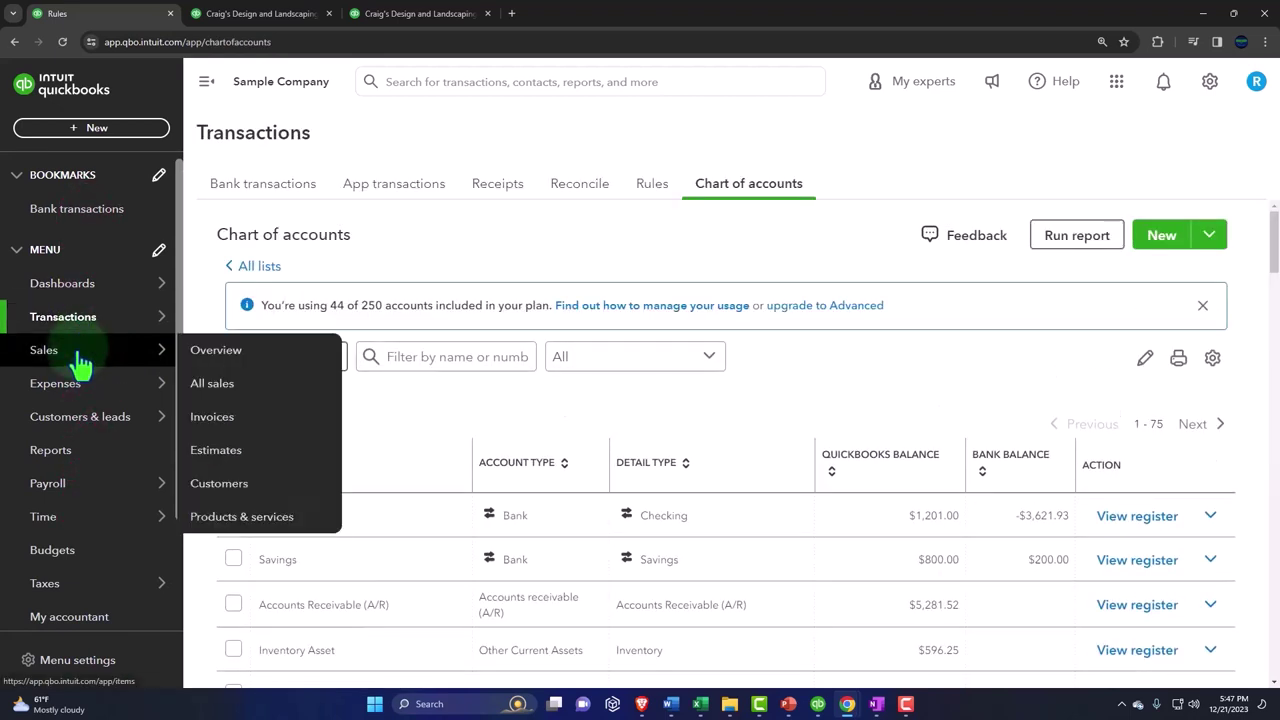
pyautogui.click(80, 364)
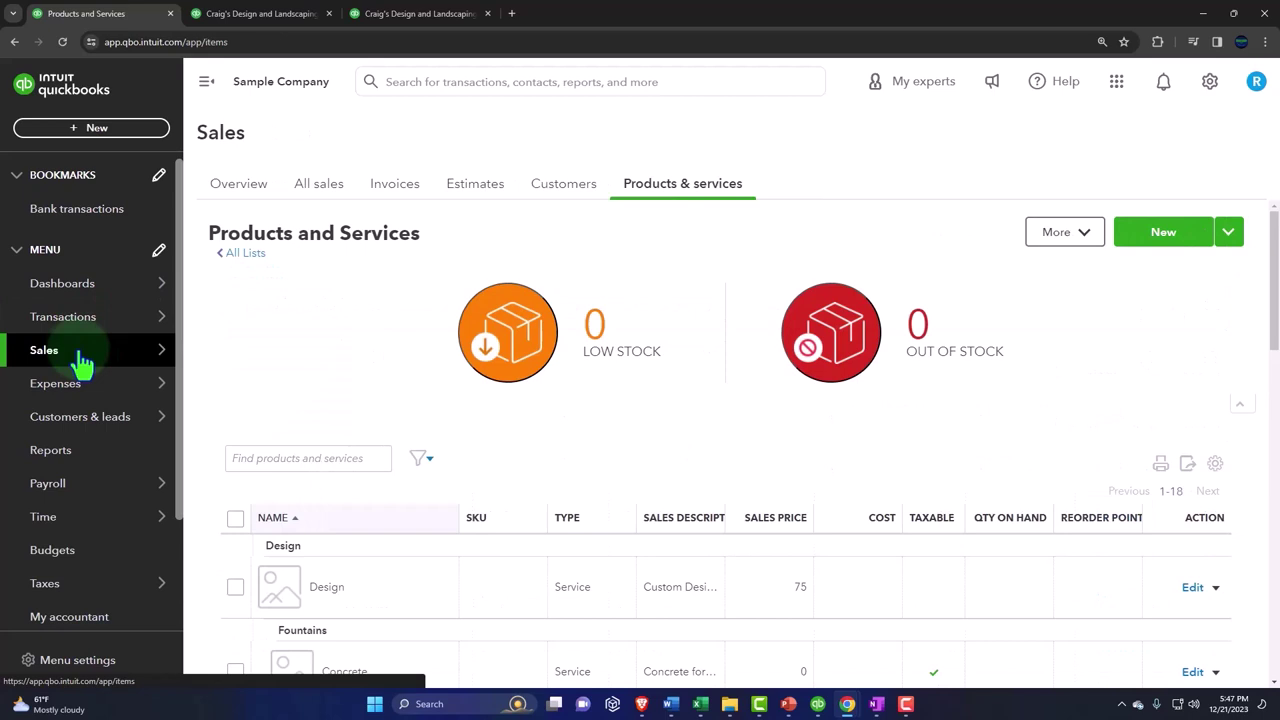
pyautogui.click(69, 388)
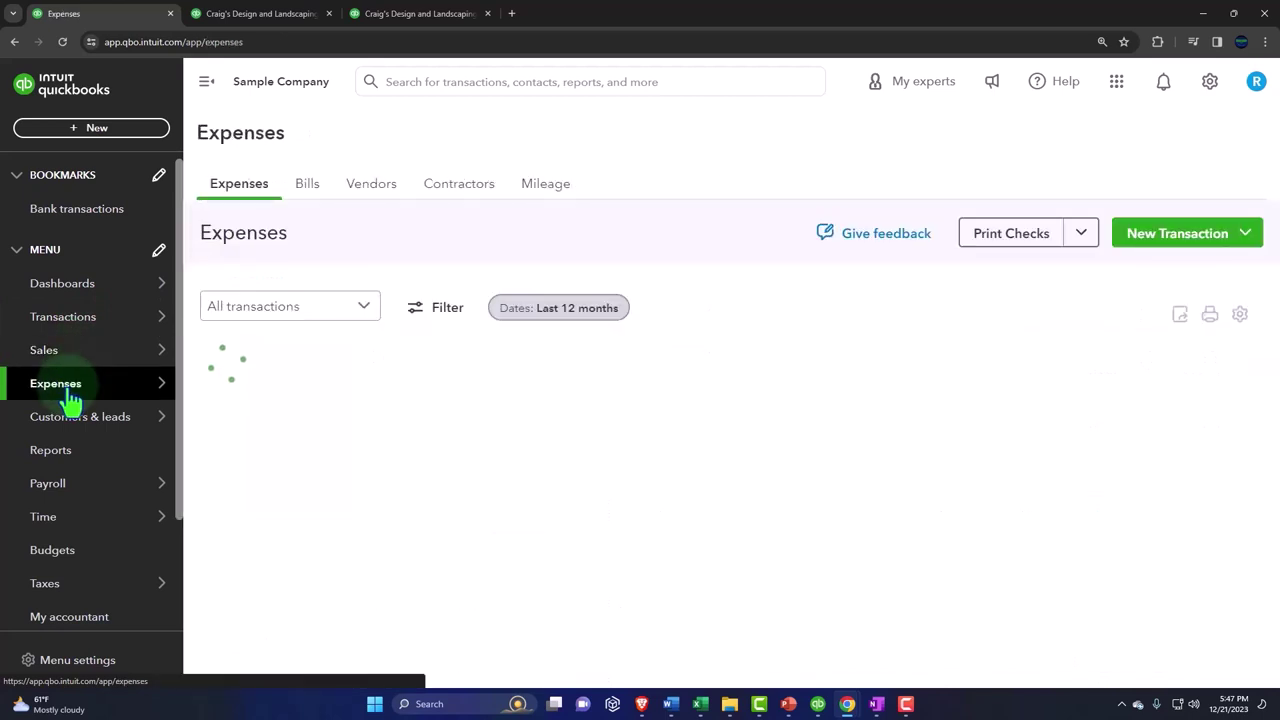
# Scroll the Customers & leads Overview past the relationship audit and sales pipeline.
pyautogui.click(68, 428)
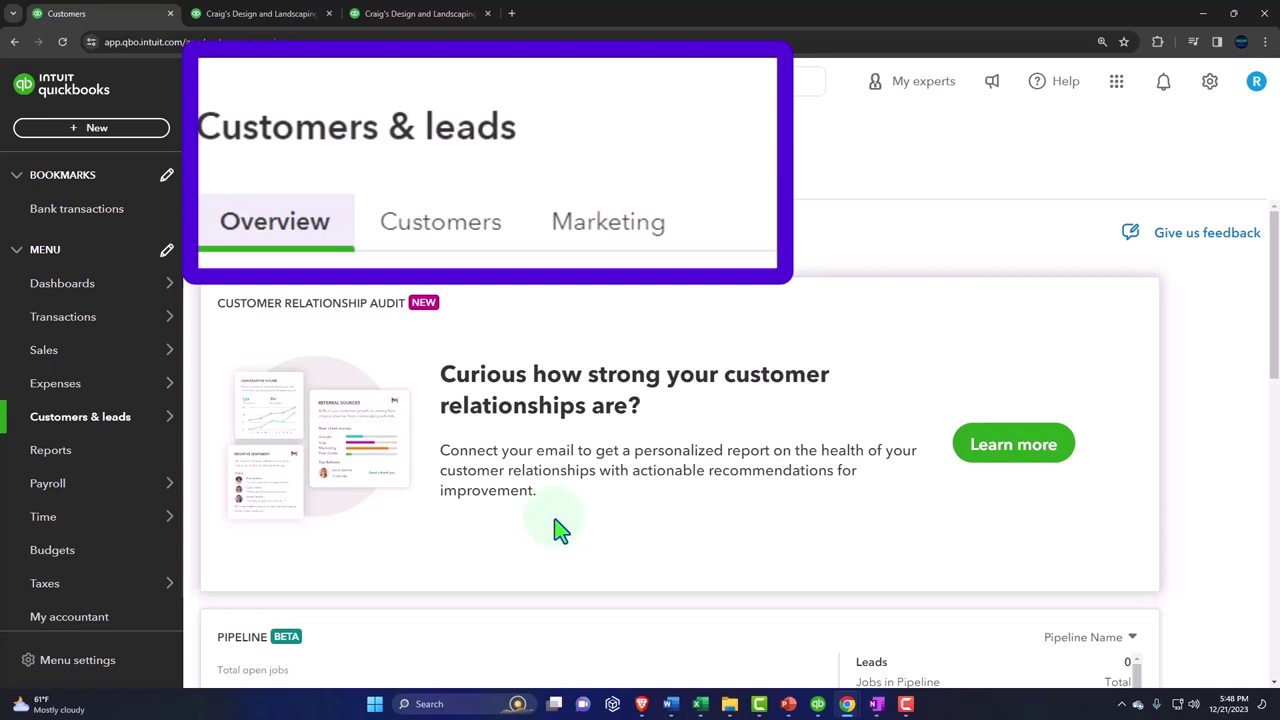
pyautogui.scroll(-2, 560, 530)
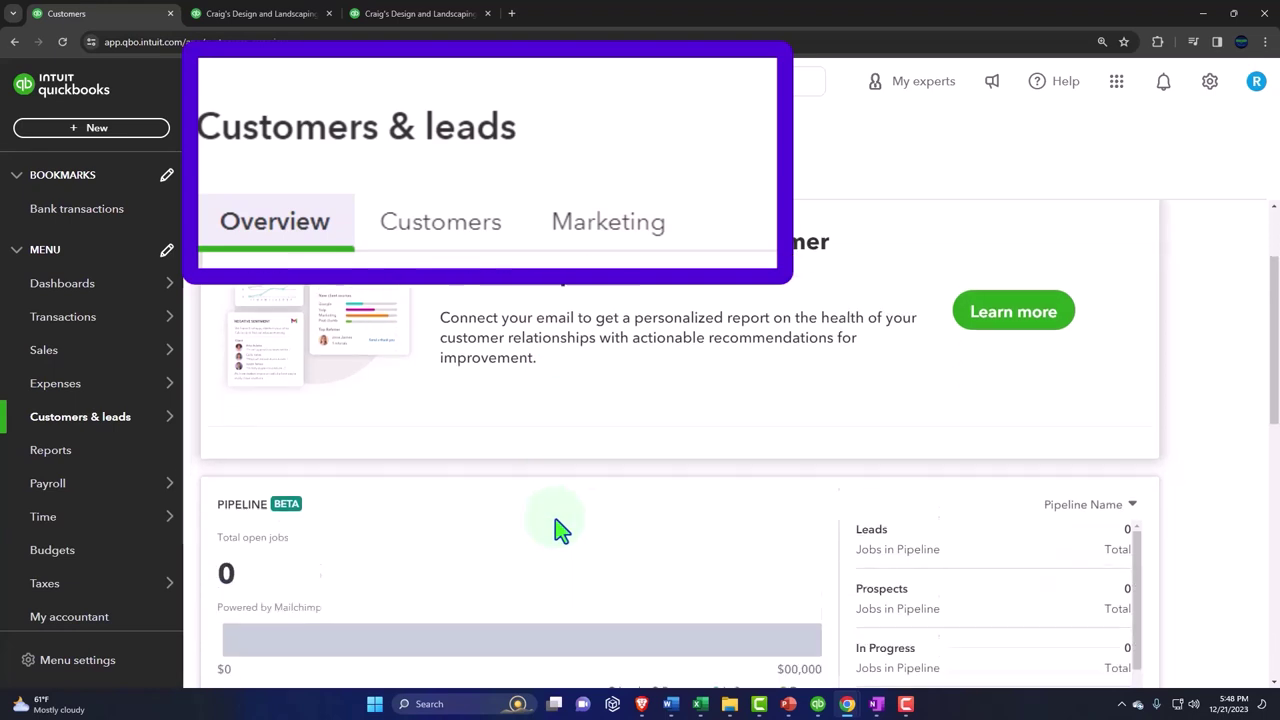
pyautogui.scroll(2, 557, 528)
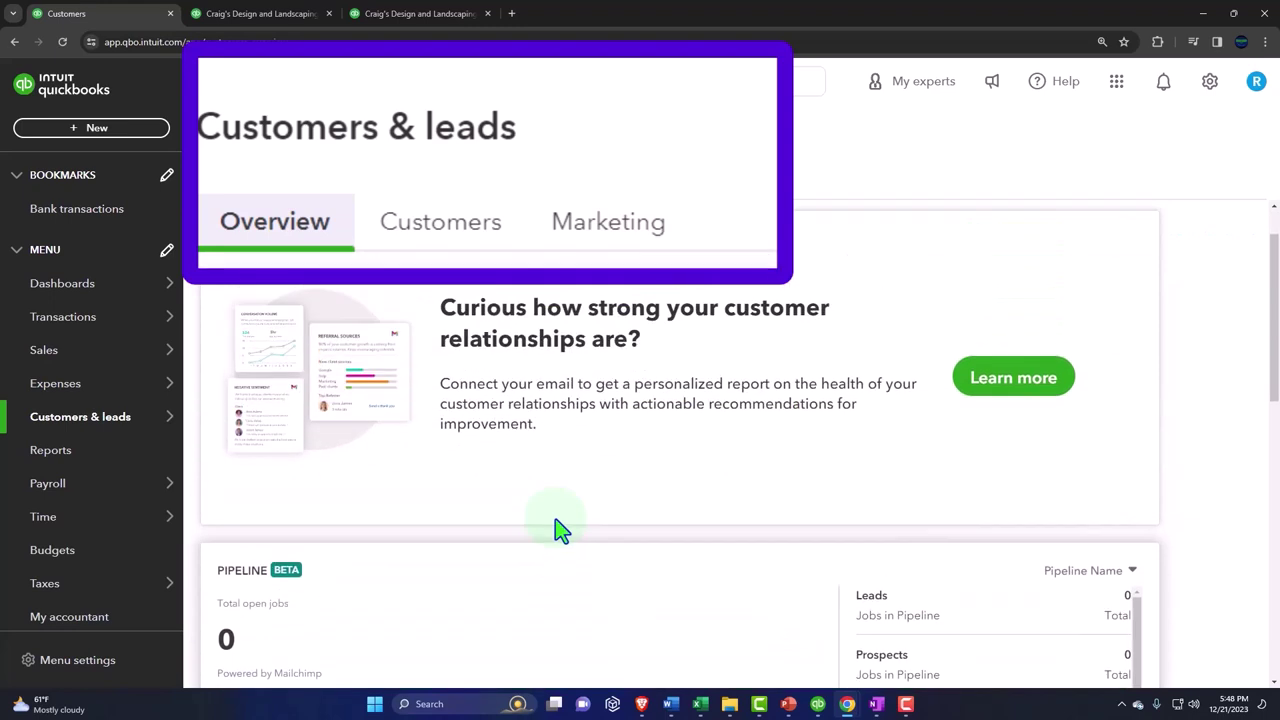
# View the customer list, then scroll the Mailchimp partnership page on the Marketing tab.
pyautogui.click(471, 253)
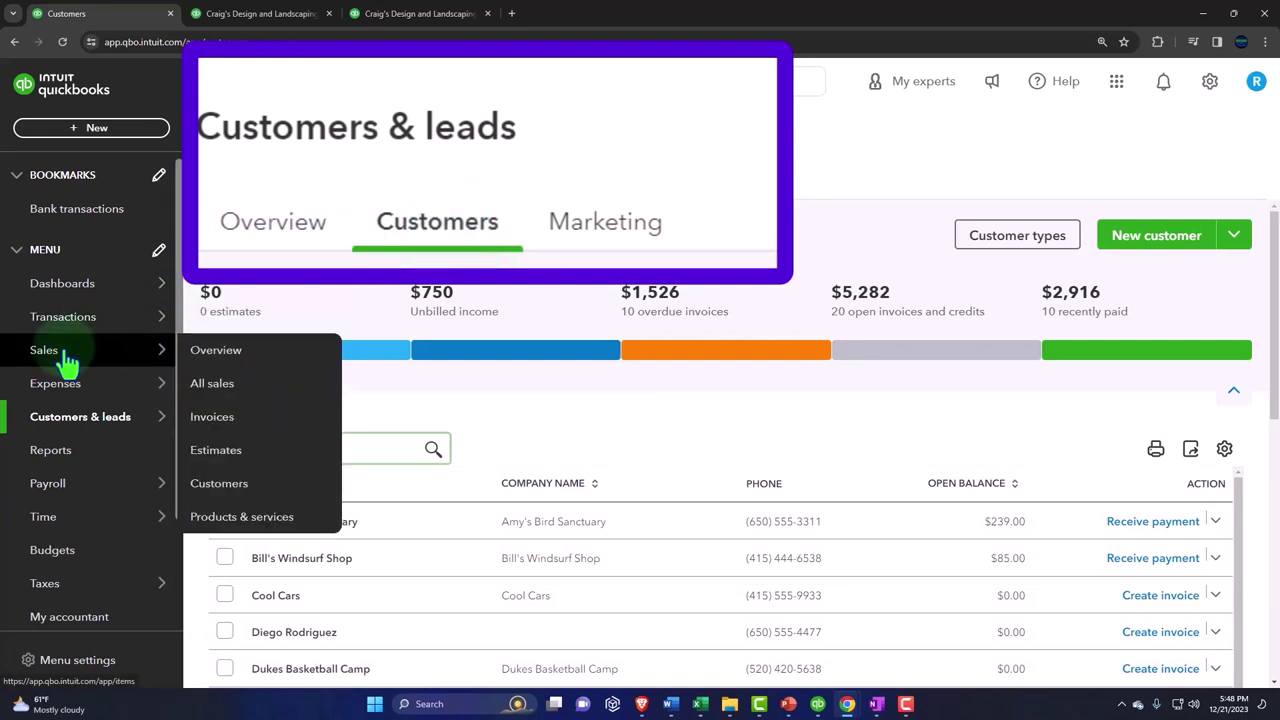
pyautogui.click(655, 238)
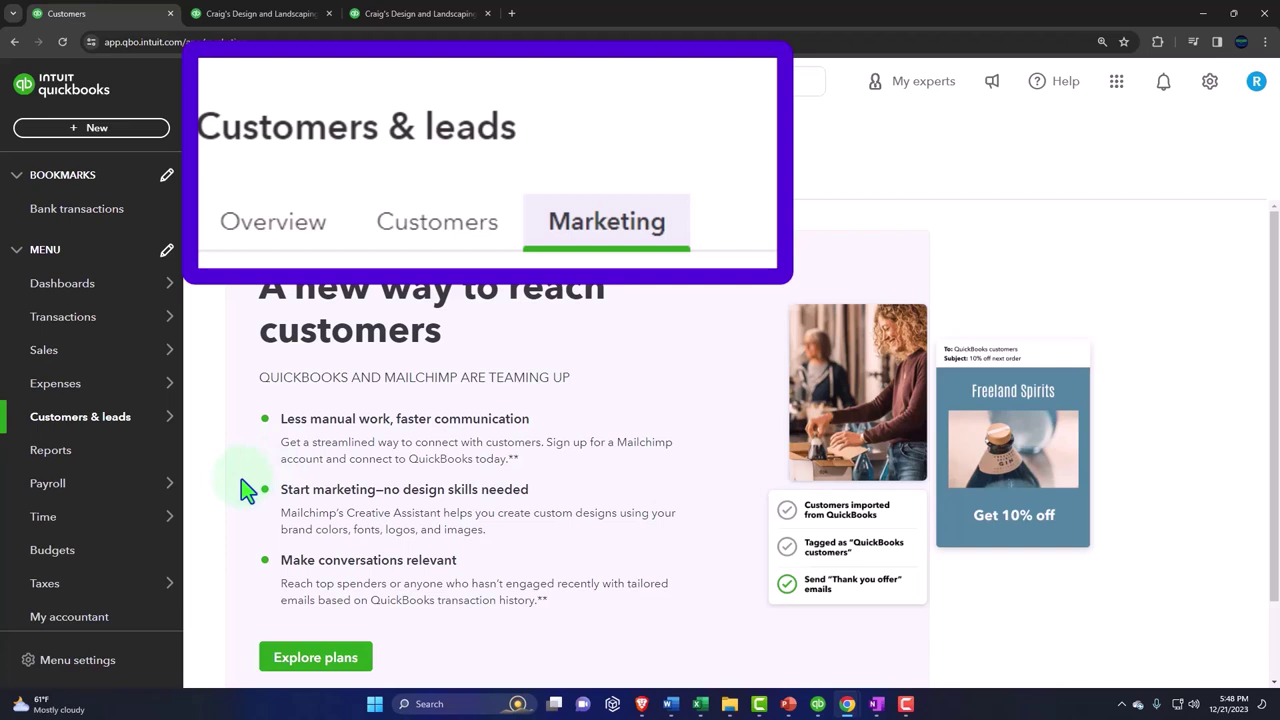
pyautogui.scroll(-1, 247, 490)
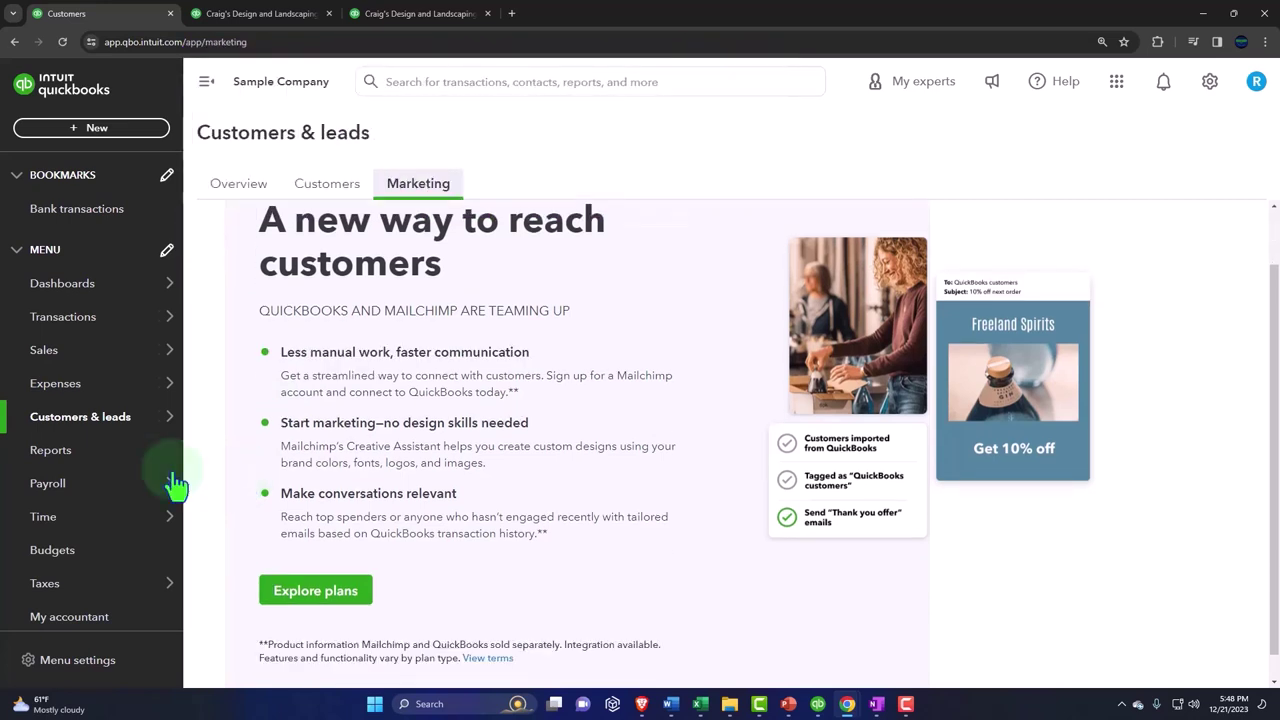
# In Reports, view the Custom and Management report lists, then return to Standard reports.
pyautogui.click(58, 462)
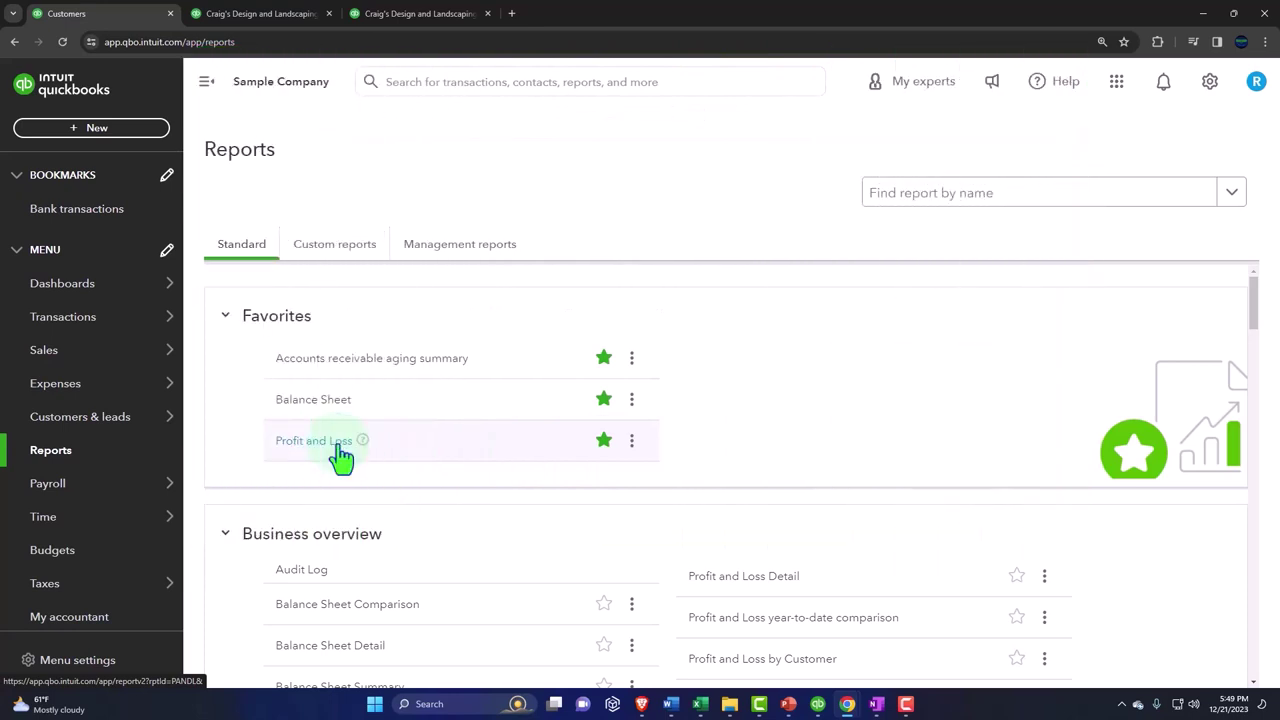
pyautogui.click(353, 262)
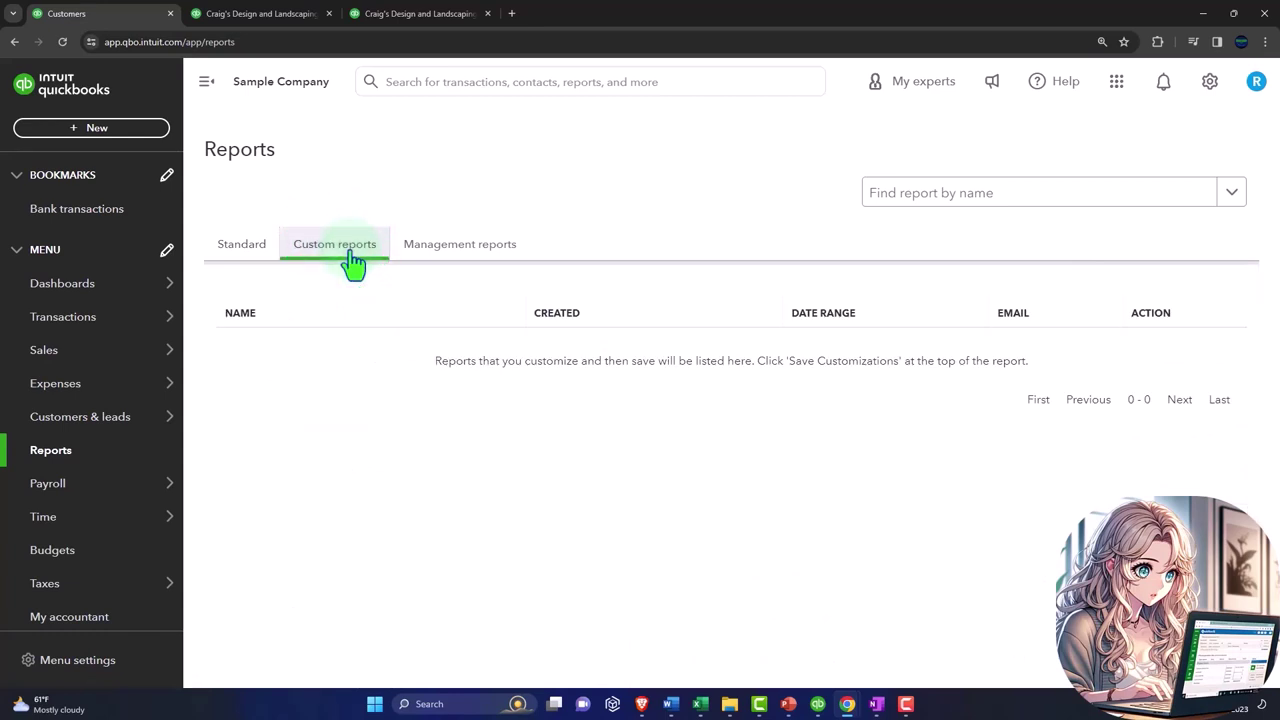
pyautogui.click(457, 261)
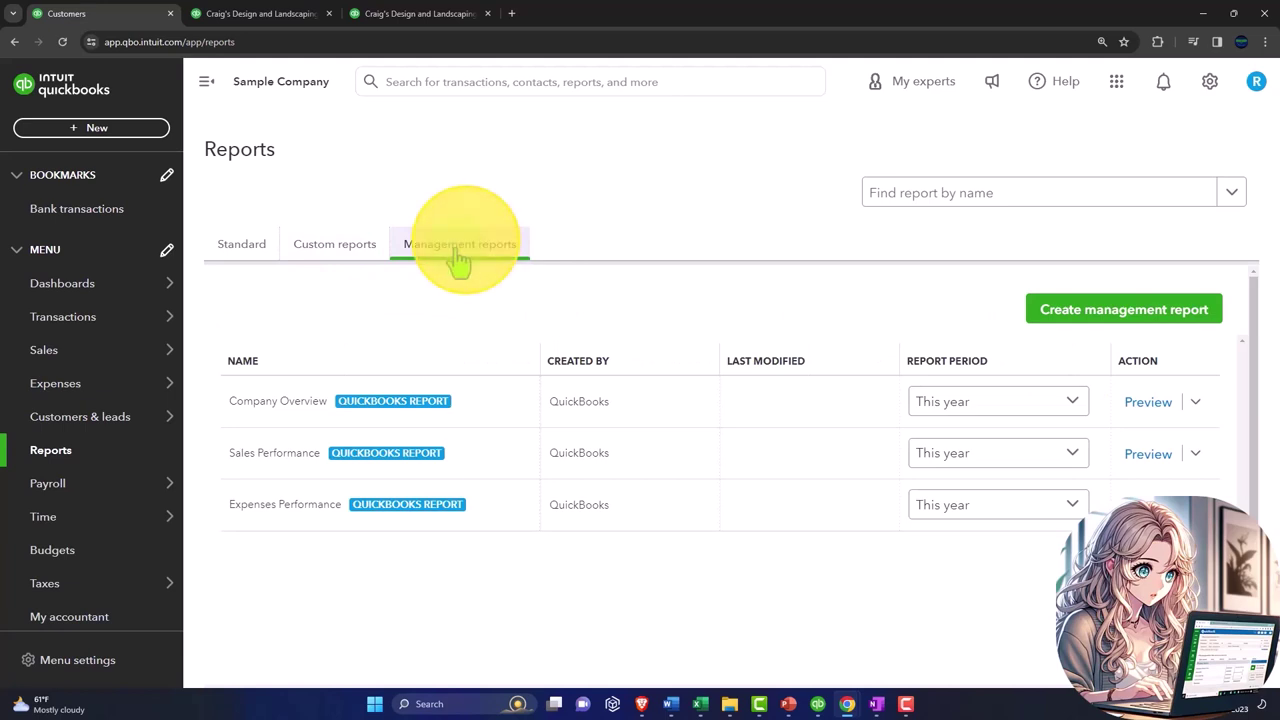
pyautogui.click(262, 252)
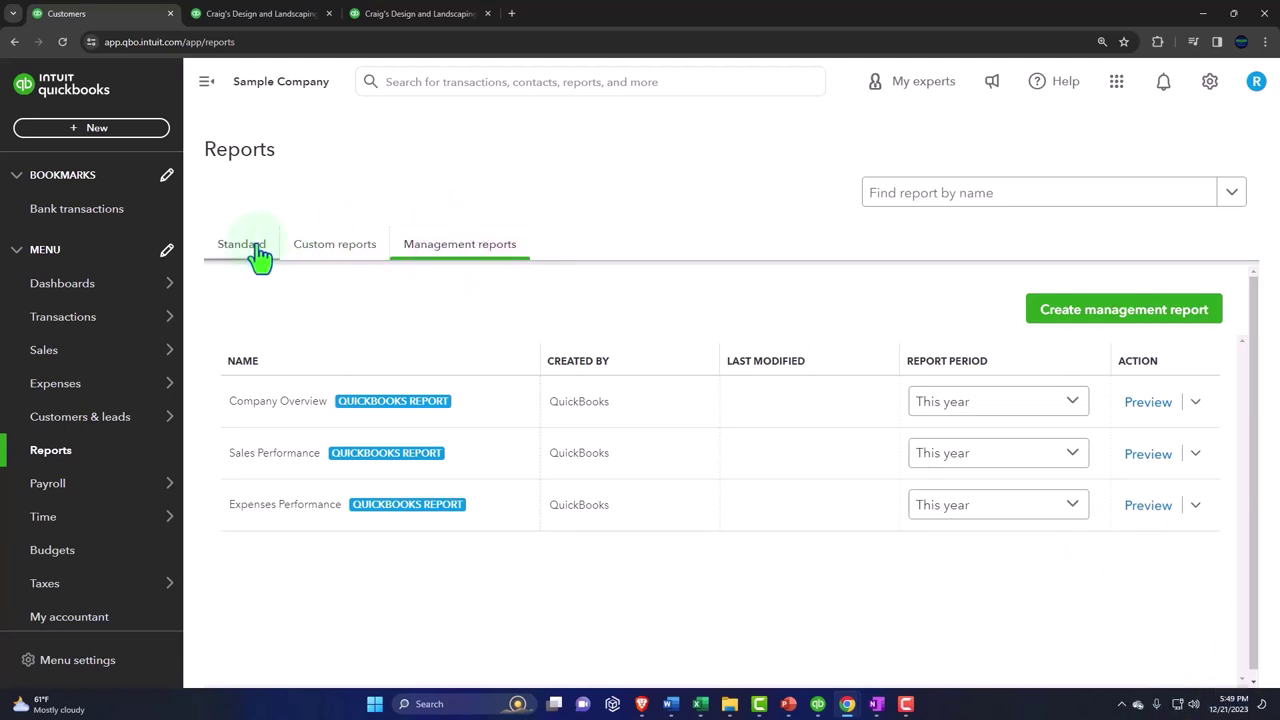
pyautogui.scroll(-1, 100, 320)
# Visit Payroll Employees, then the Time overview, glancing at Time entries before returning.
pyautogui.click(70, 428)
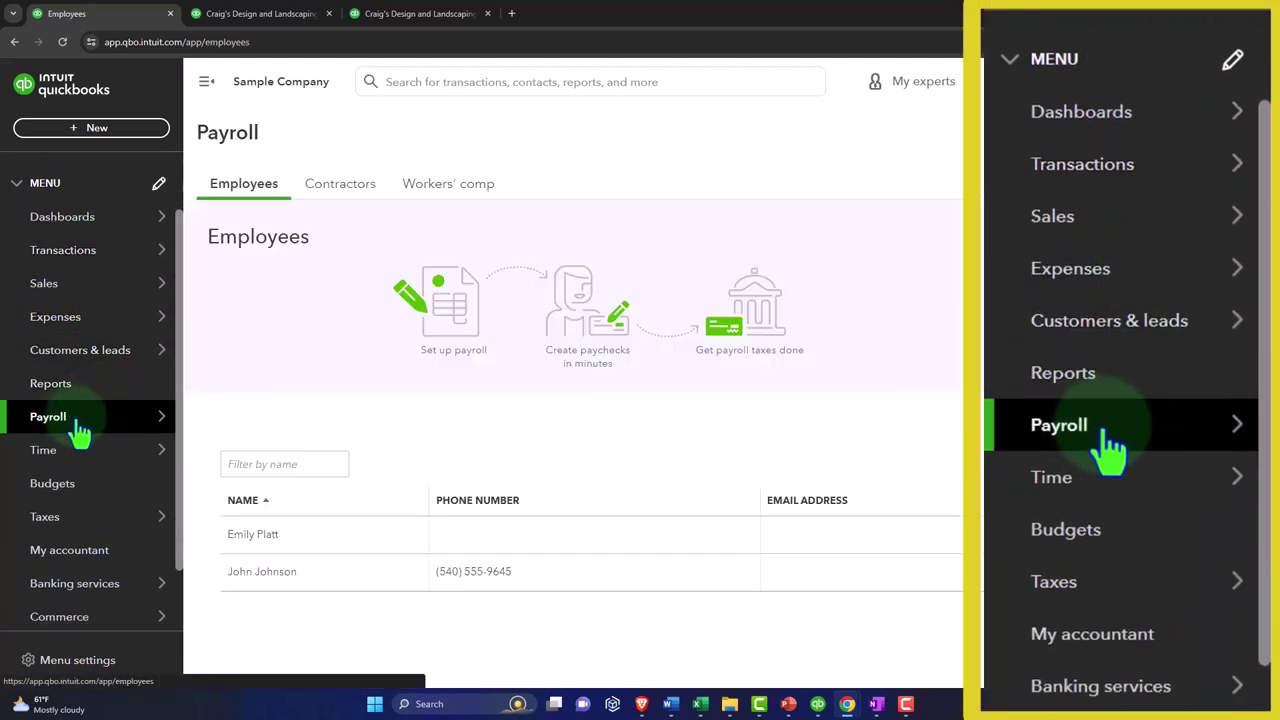
pyautogui.click(58, 460)
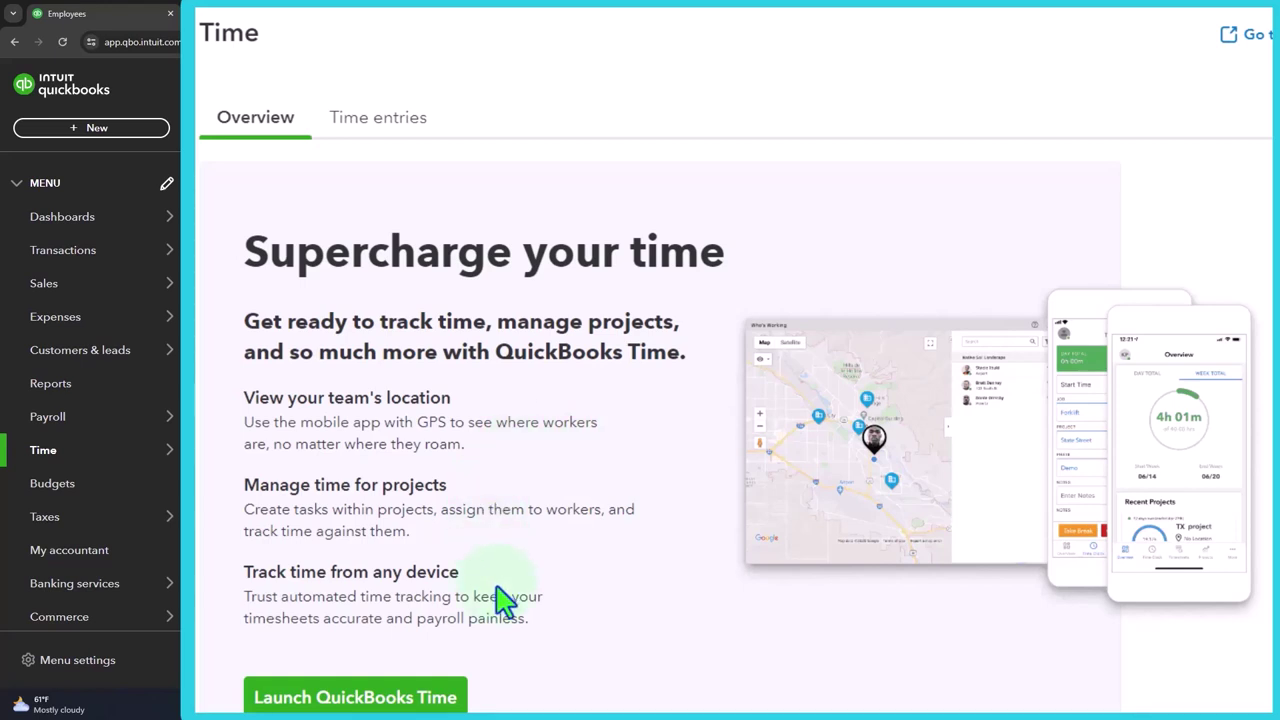
pyautogui.click(379, 126)
pyautogui.click(270, 124)
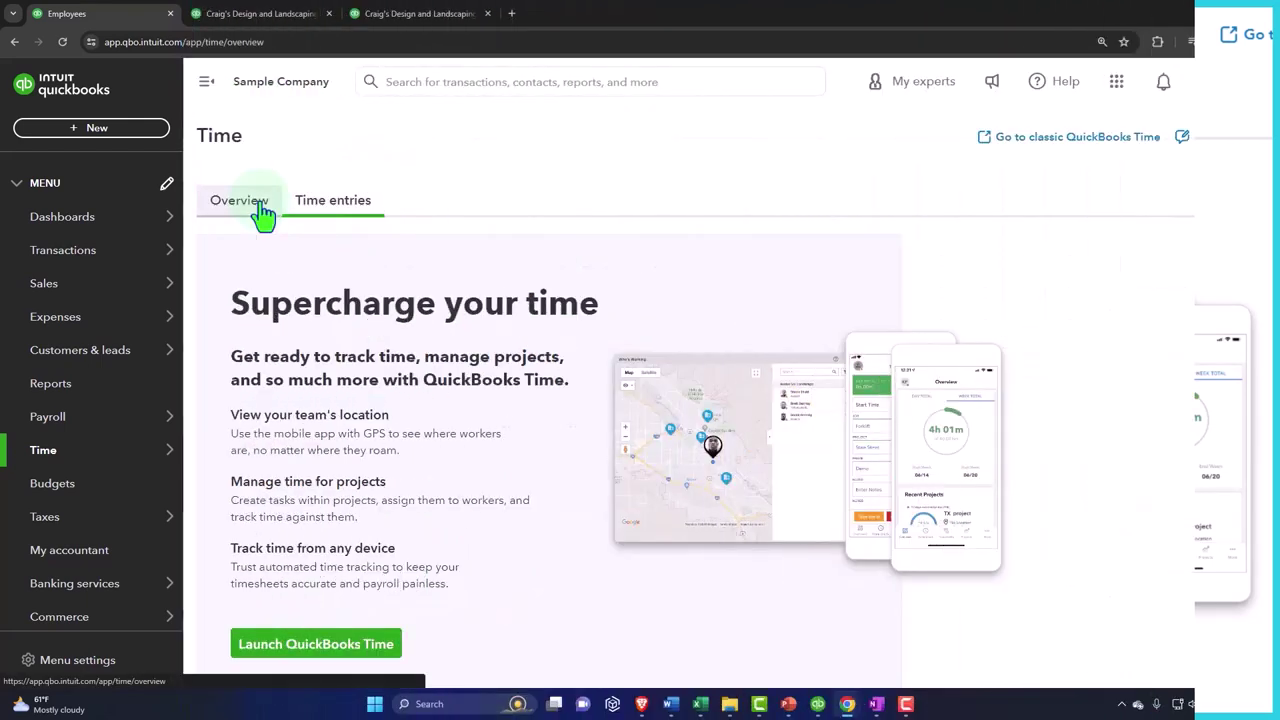
# Show the Budgets page, briefly checking the gear settings menu before closing it.
pyautogui.click(86, 489)
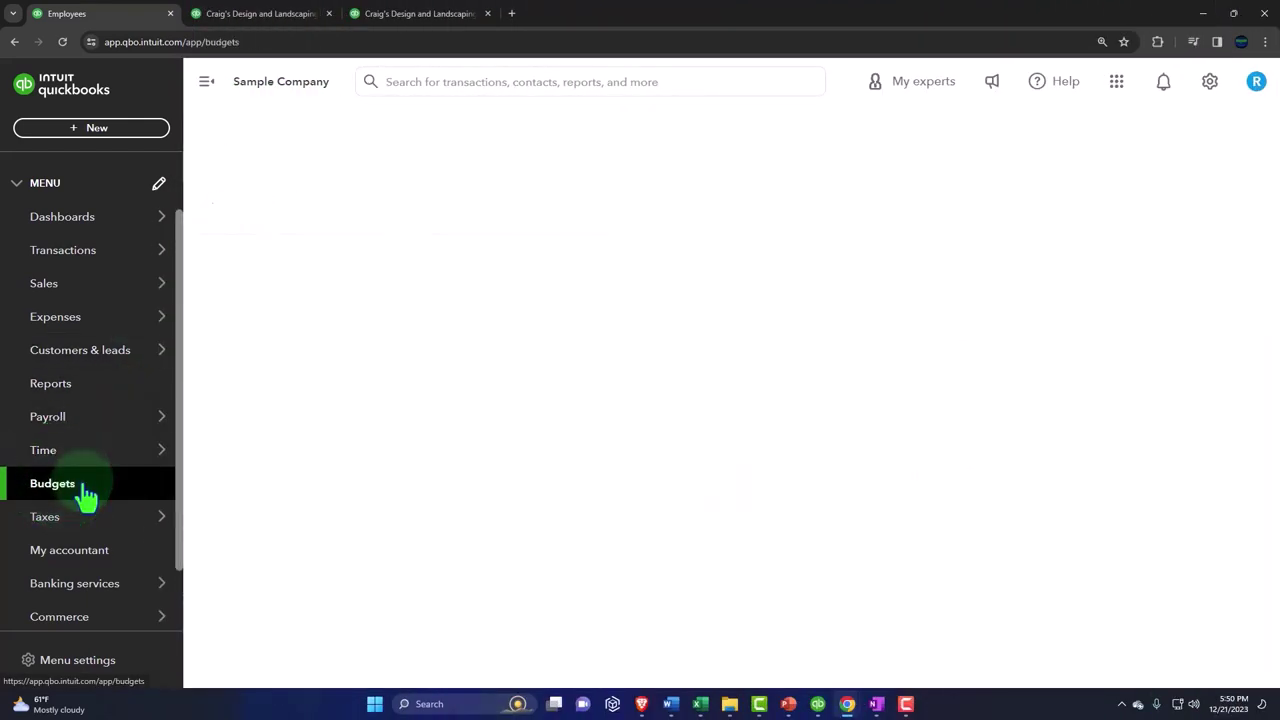
pyautogui.click(1210, 84)
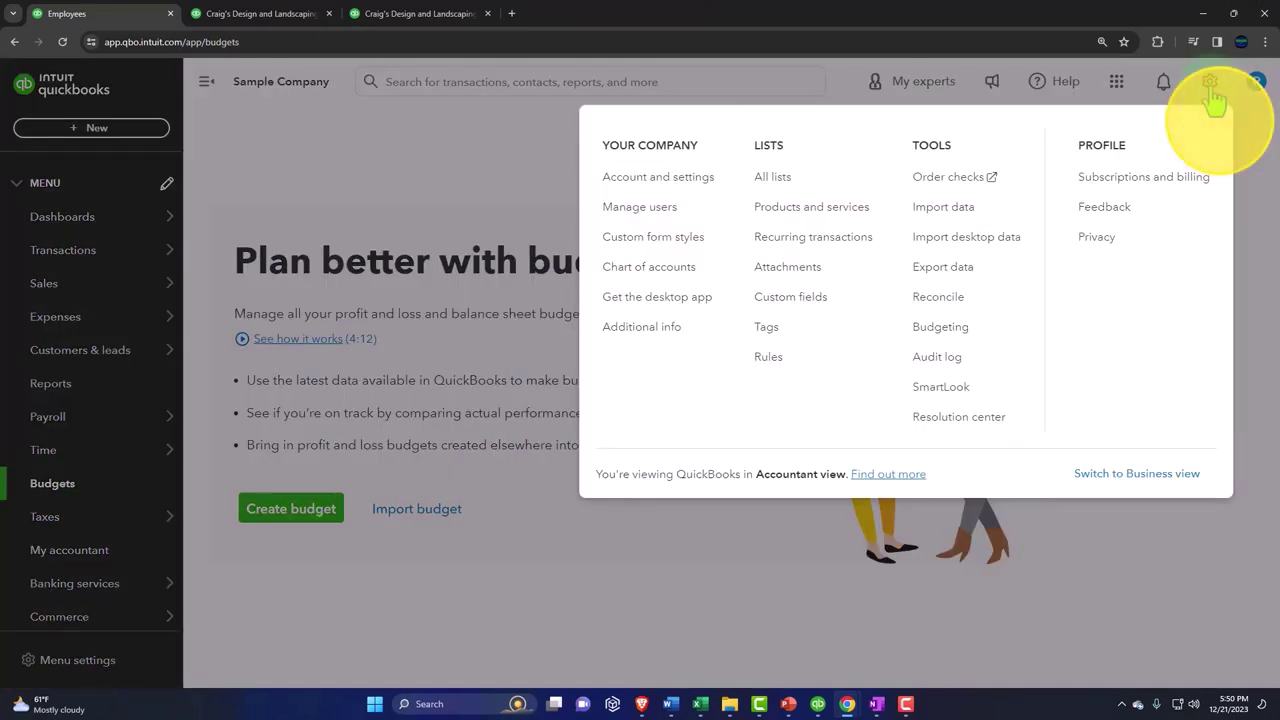
pyautogui.click(458, 189)
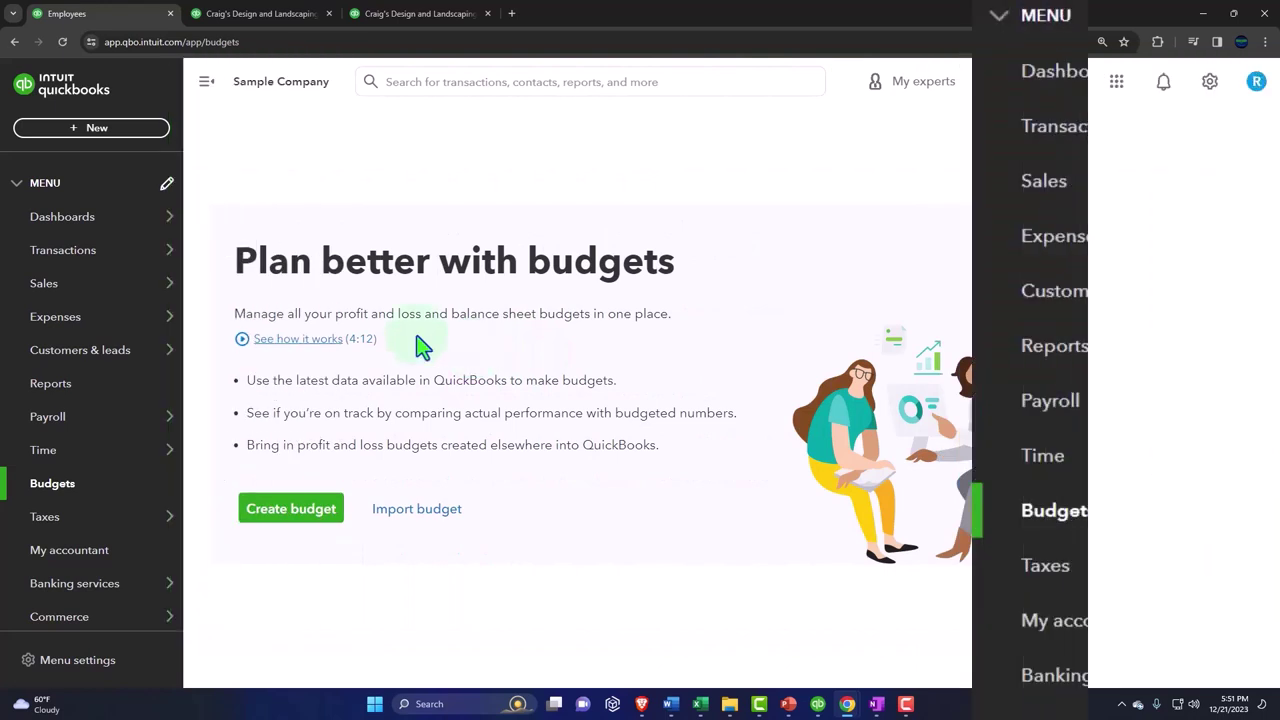
pyautogui.scroll(-2, 77, 350)
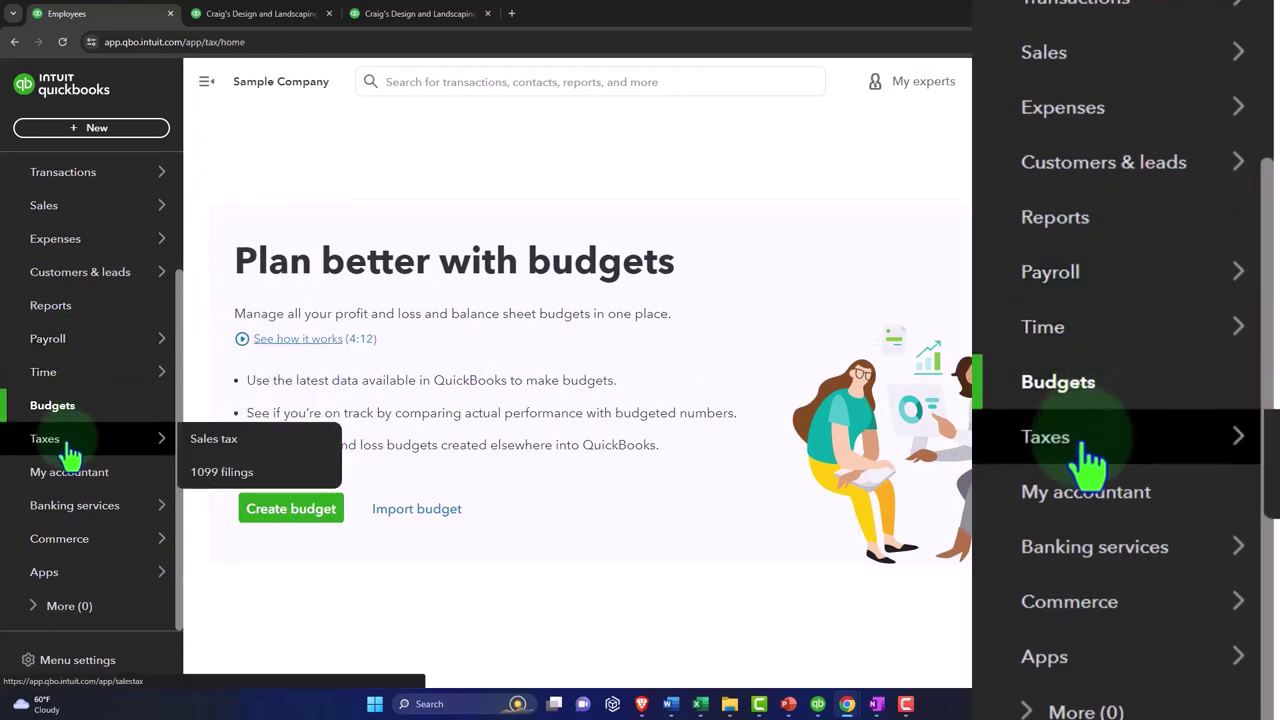
# View the Taxes Sales tax page, then go to the My accountant page.
pyautogui.click(66, 446)
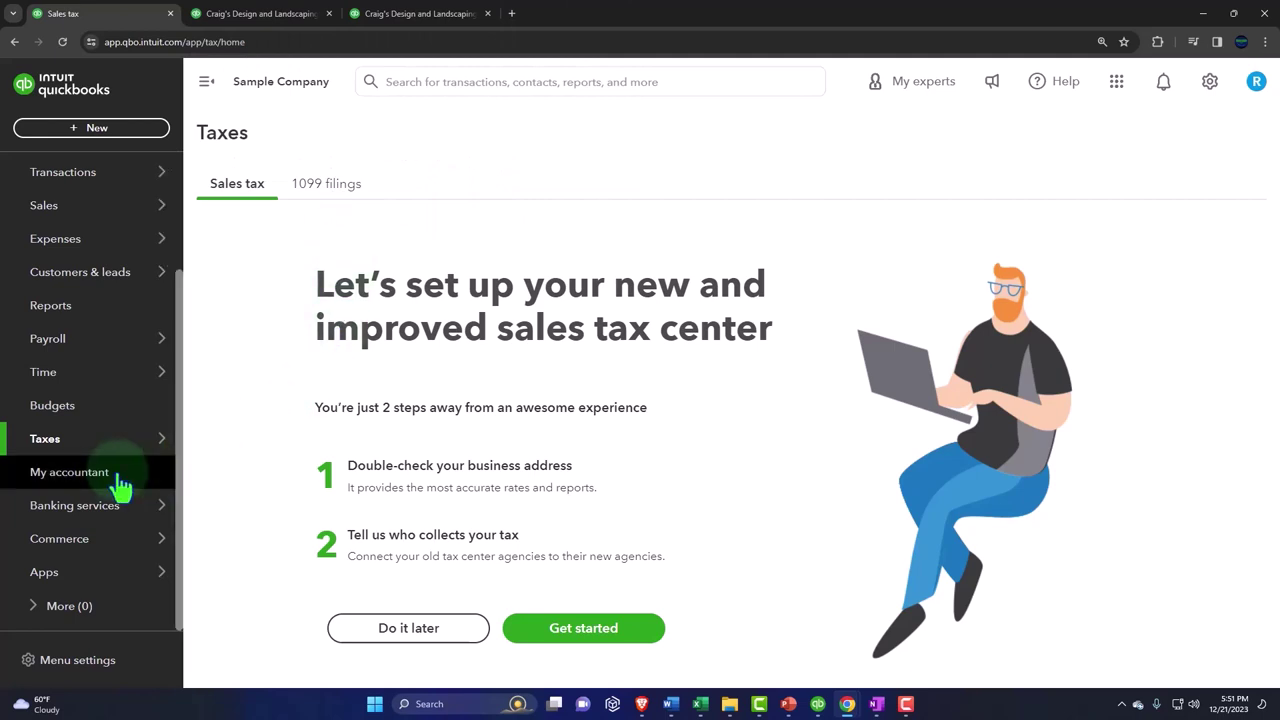
pyautogui.click(82, 488)
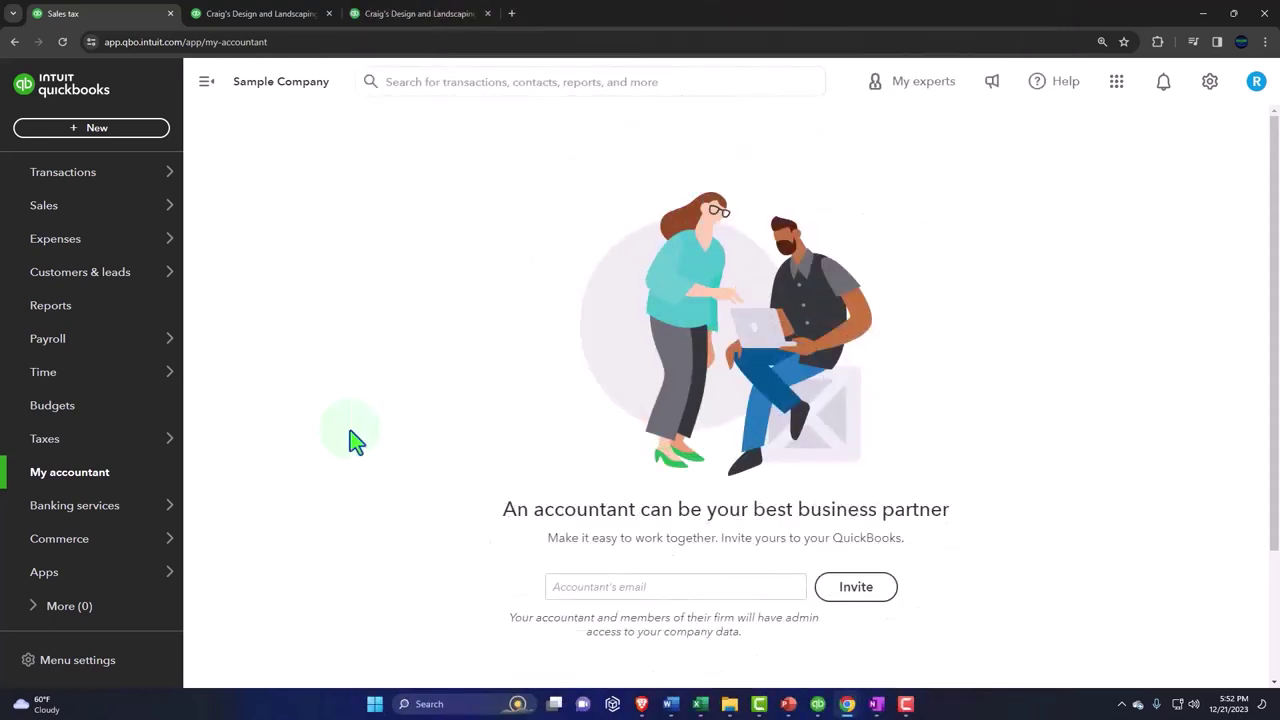
# Browse the Banking services Capital page, then move on to Commerce overview.
pyautogui.click(92, 510)
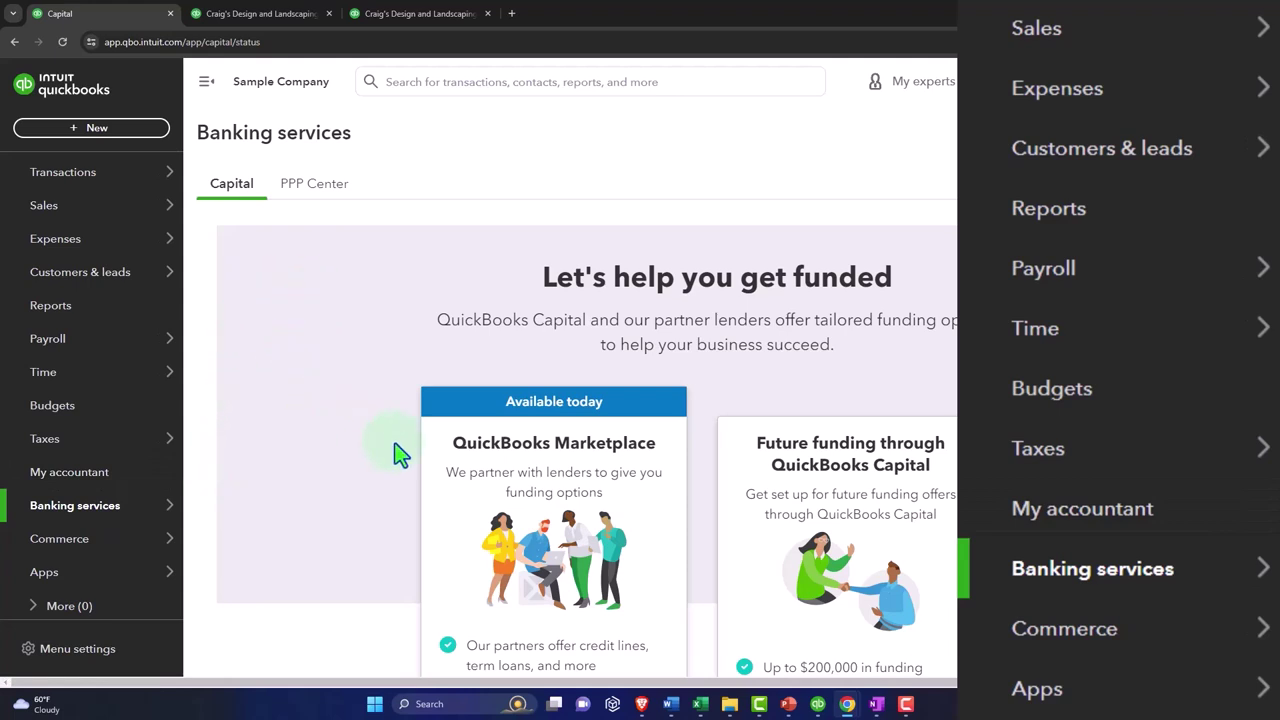
pyautogui.scroll(-1, 396, 462)
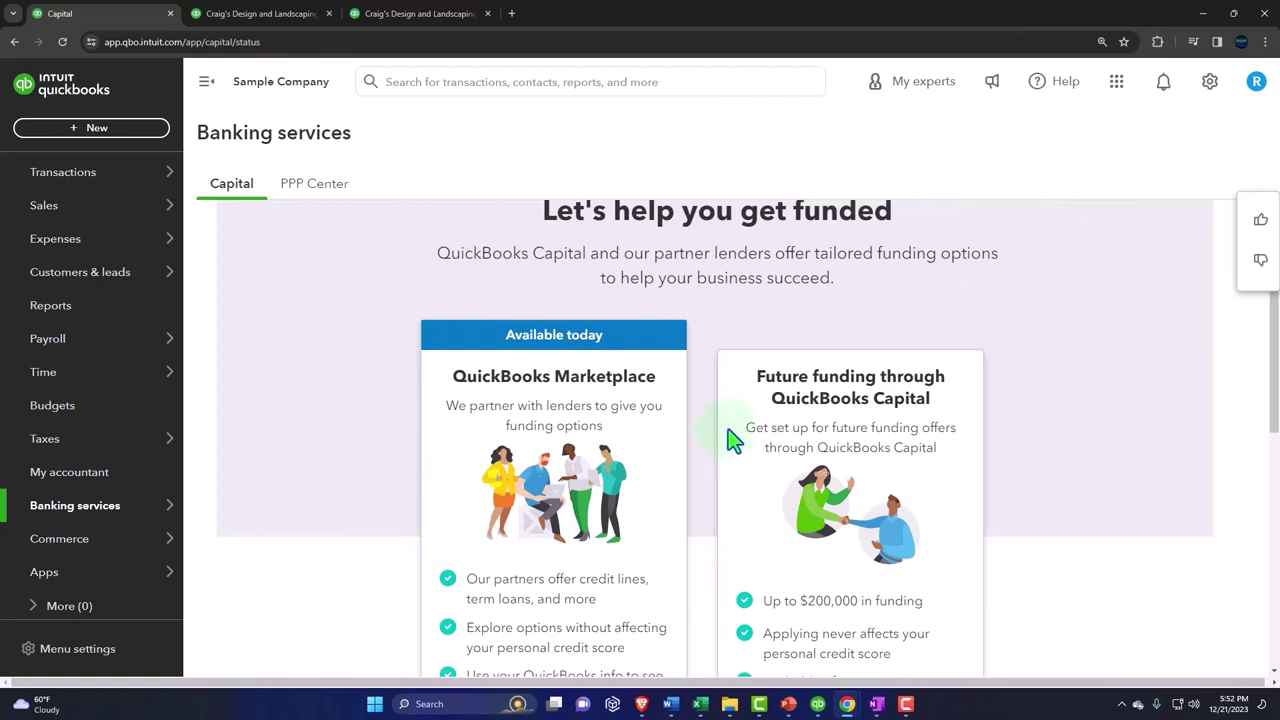
pyautogui.scroll(-1, 95, 445)
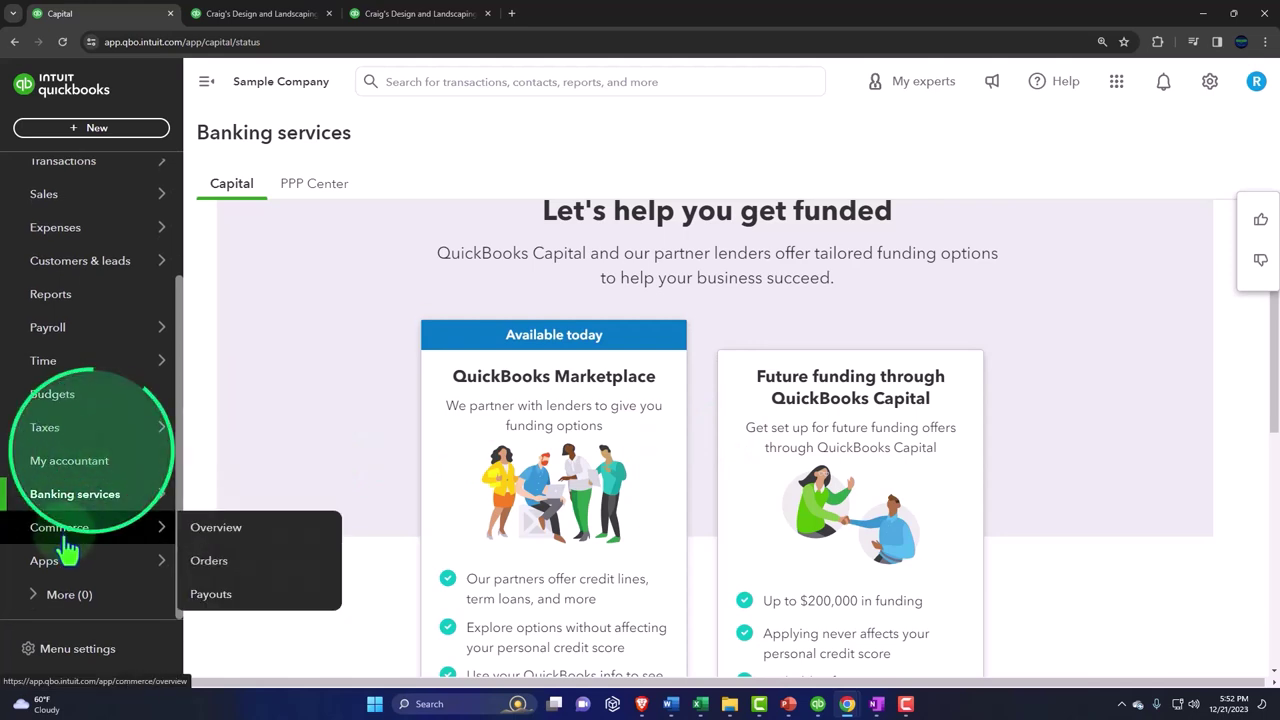
pyautogui.click(63, 537)
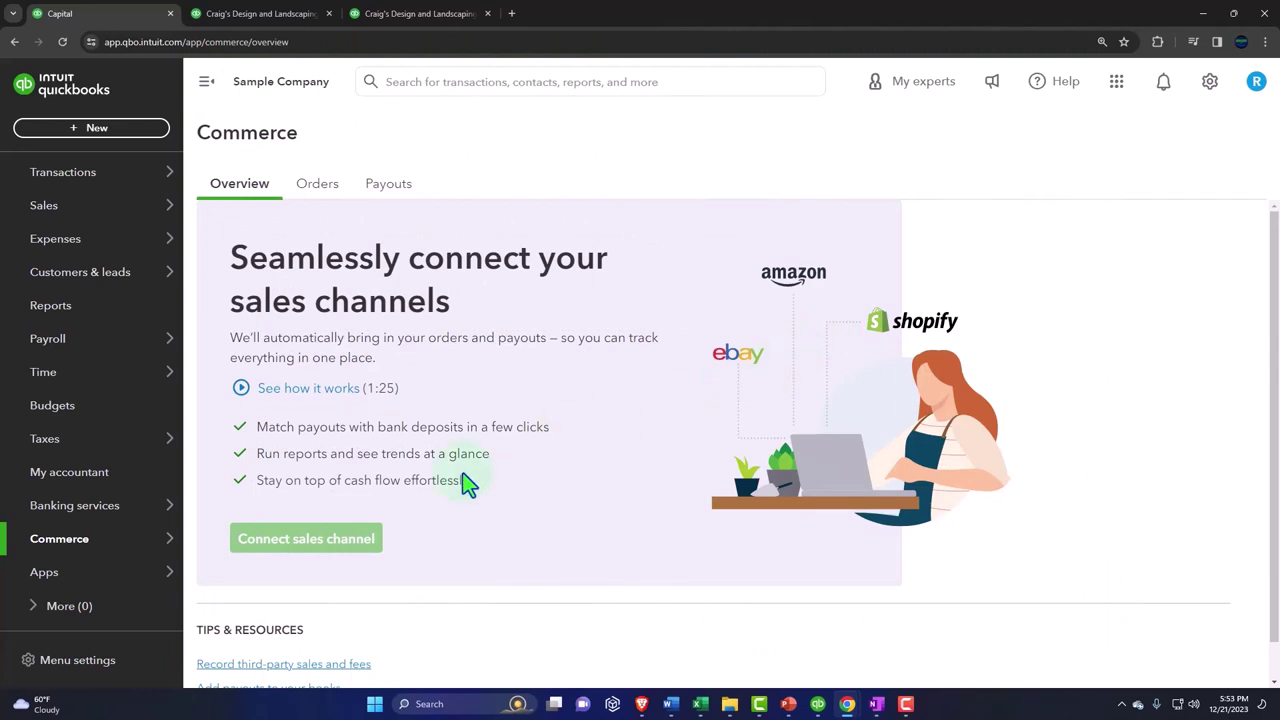
# Browse the Apps Find apps listings, including Premium Apps like LeanLaw and QuickBooks Time.
pyautogui.click(70, 580)
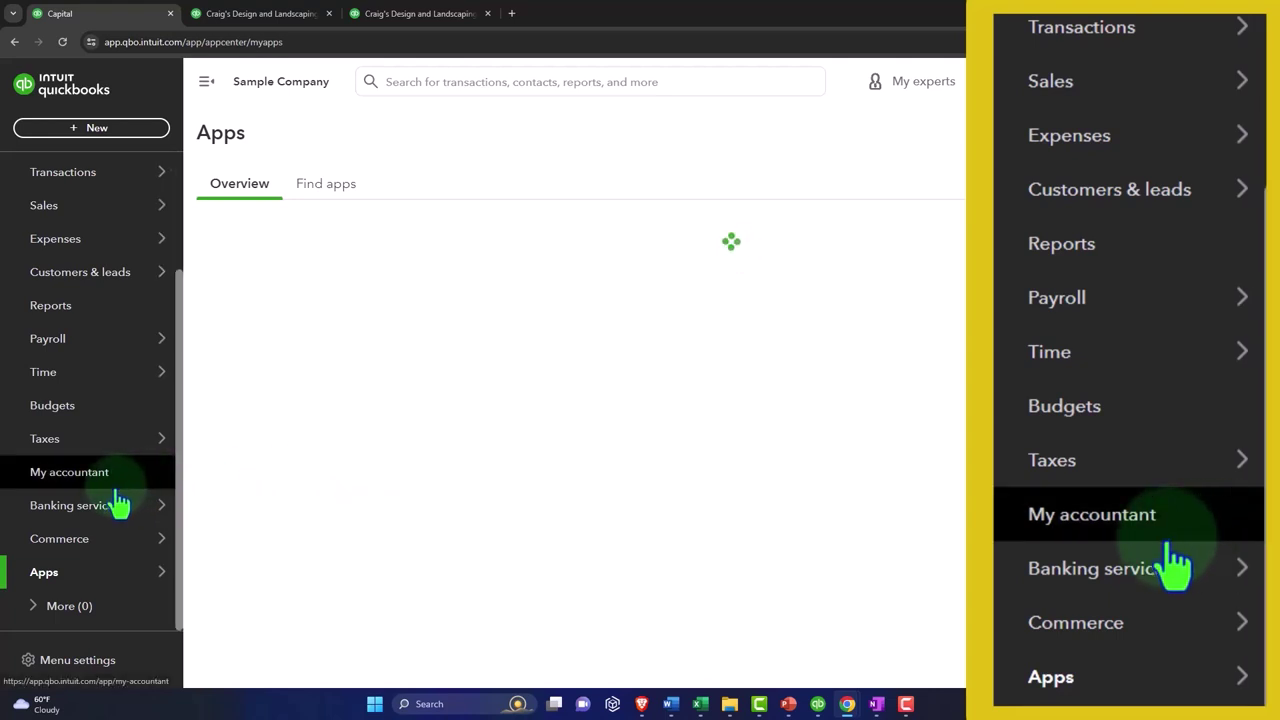
pyautogui.click(337, 200)
pyautogui.scroll(-2, 331, 360)
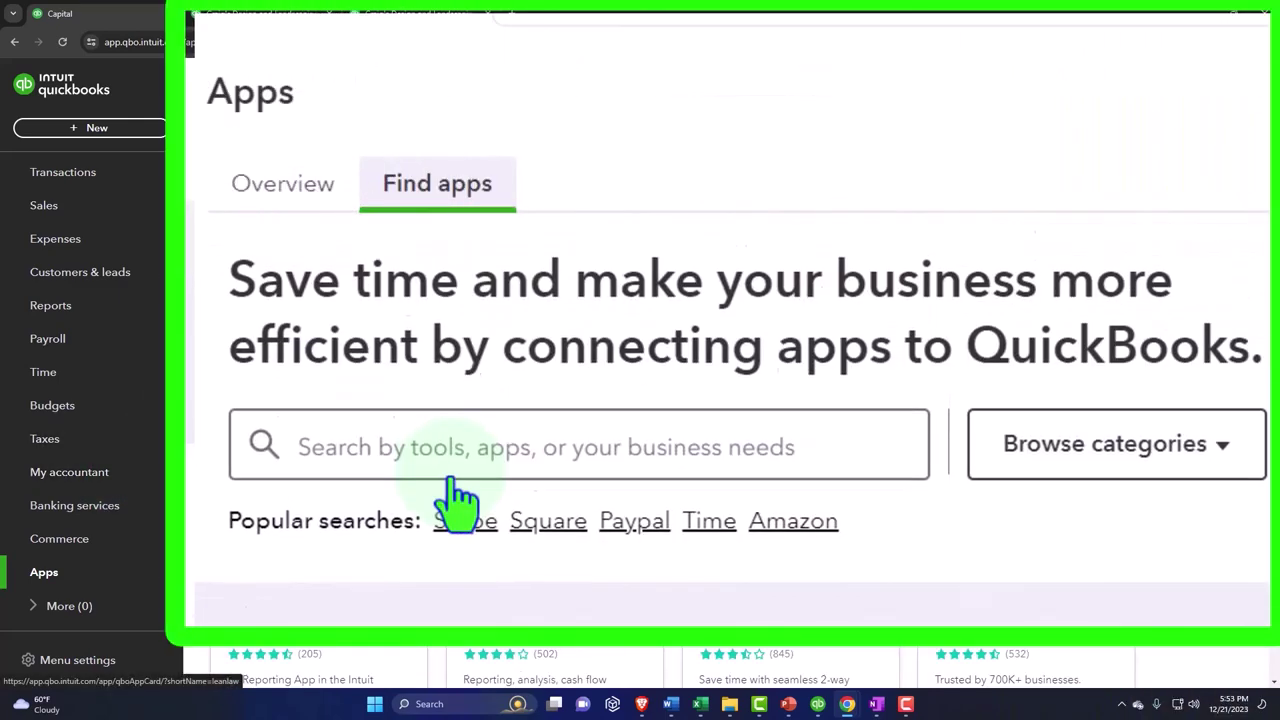
pyautogui.scroll(-5, 458, 500)
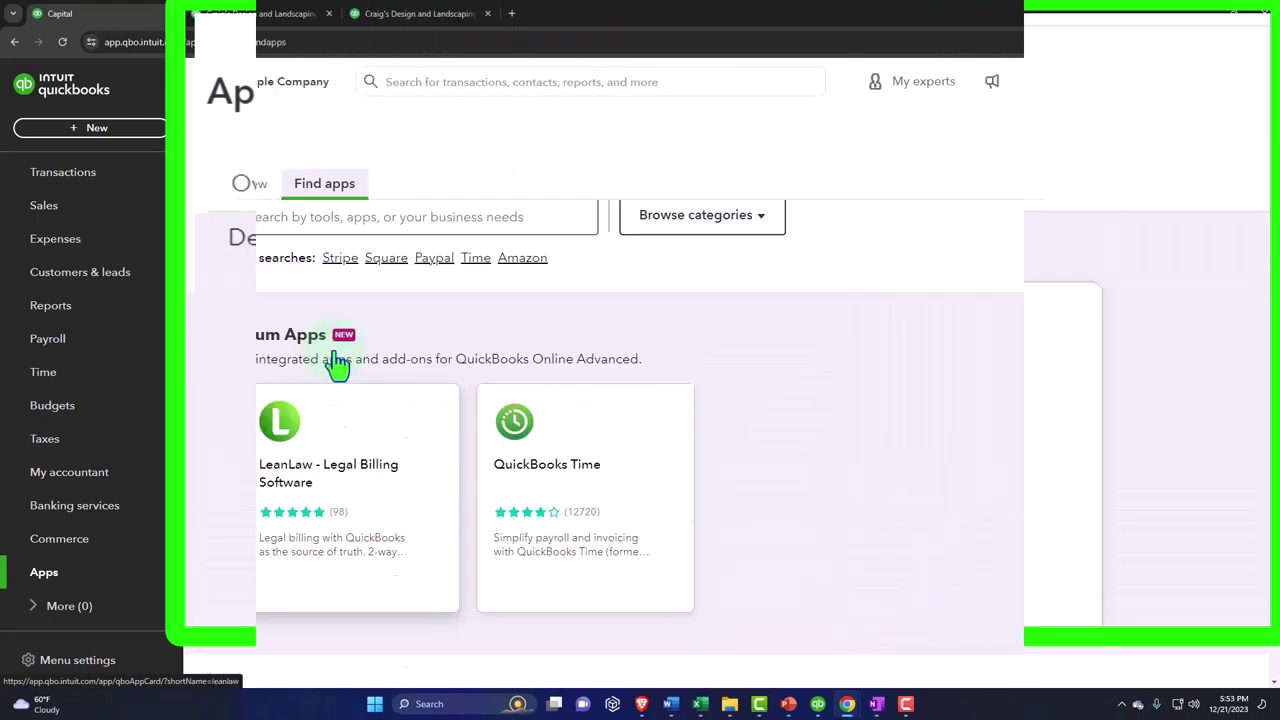
pyautogui.scroll(7, 449, 509)
pyautogui.moveTo(112, 380)
pyautogui.scroll(3, 112, 380)
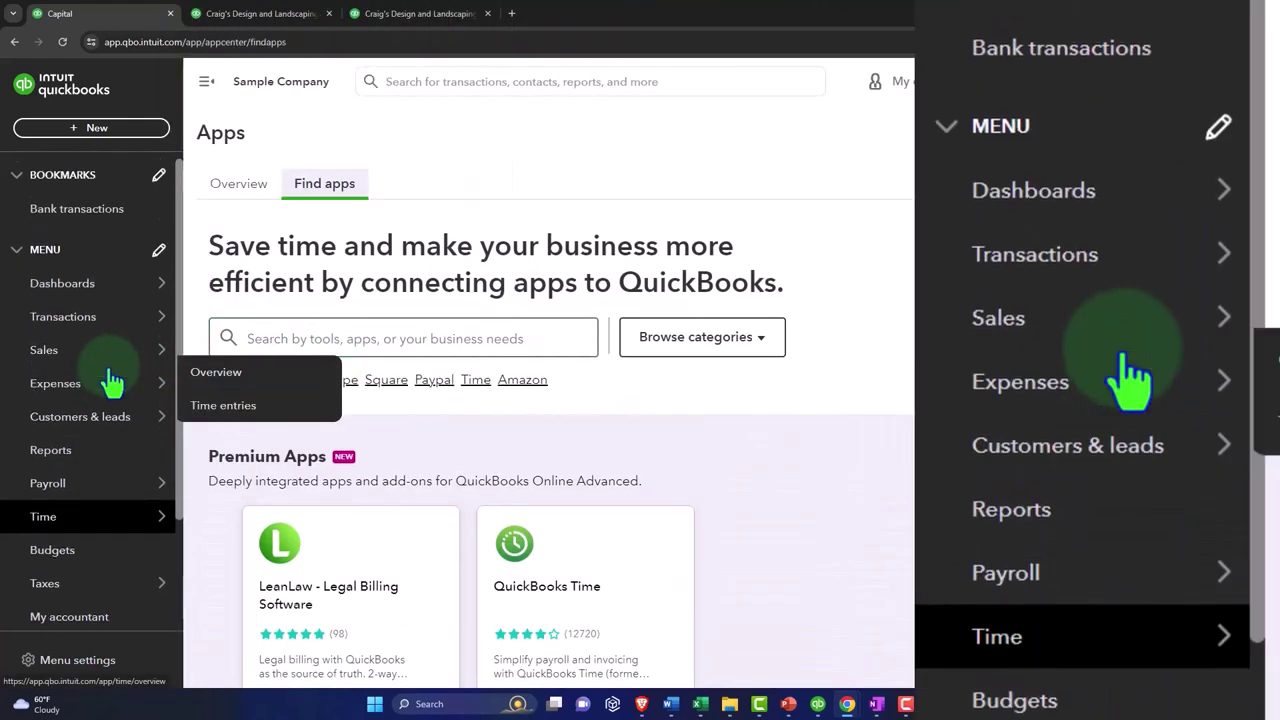